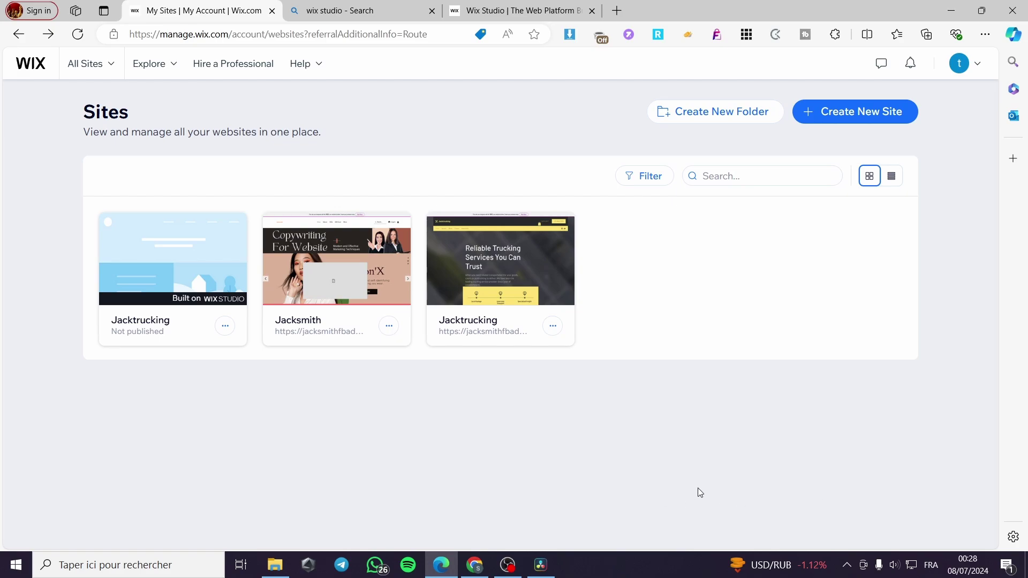
Look over the sites list and the Wix Studio search result, and start creating from the Wix Studio landing page
click(527, 7)
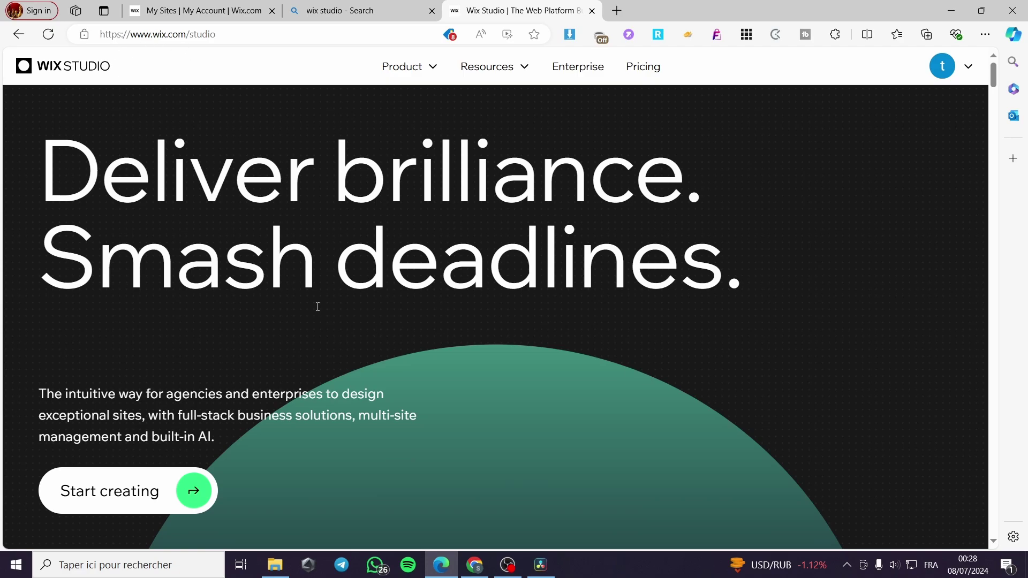
click(346, 15)
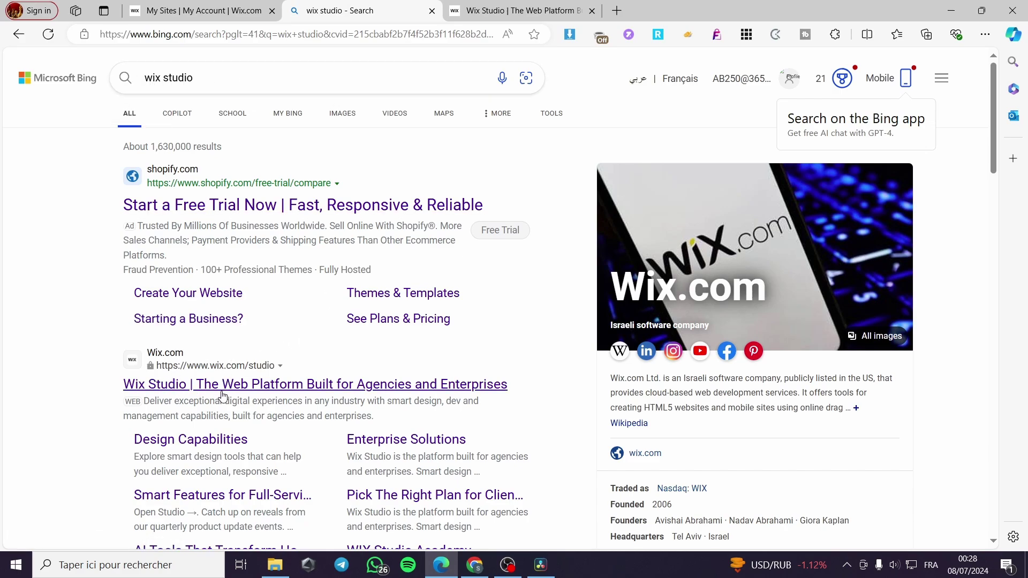
scroll(197, 390, down, 1)
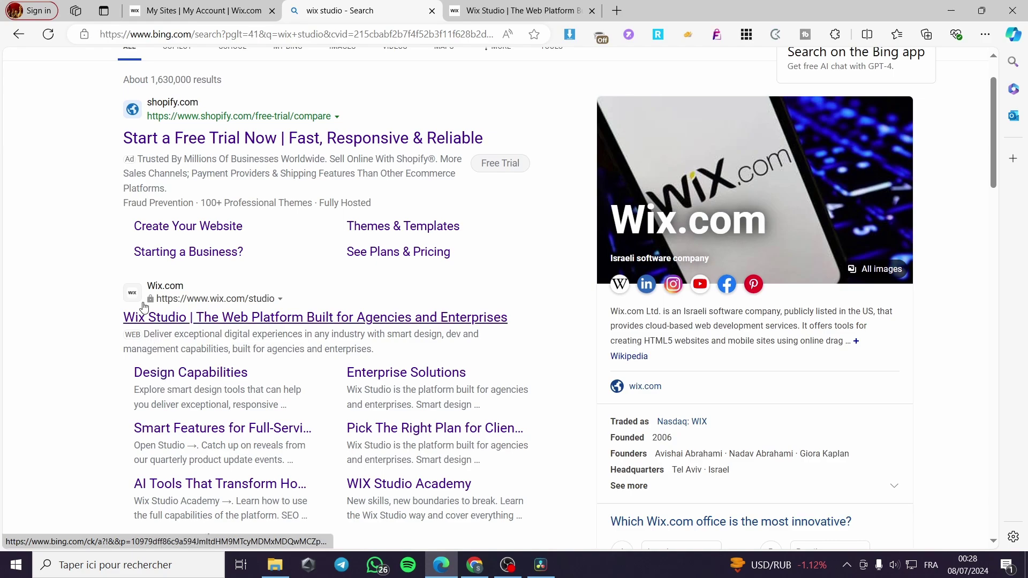
click(508, 11)
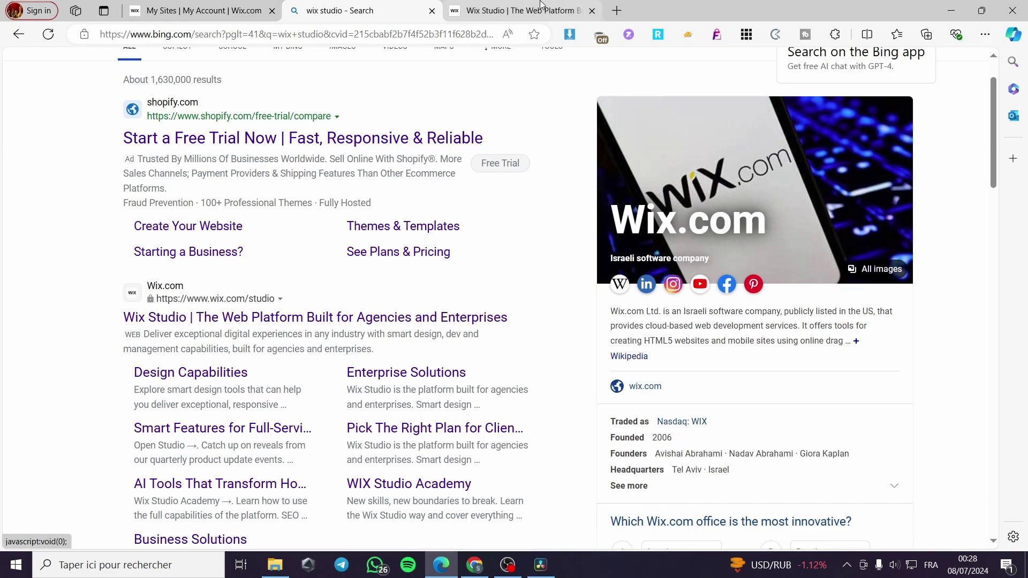
click(216, 6)
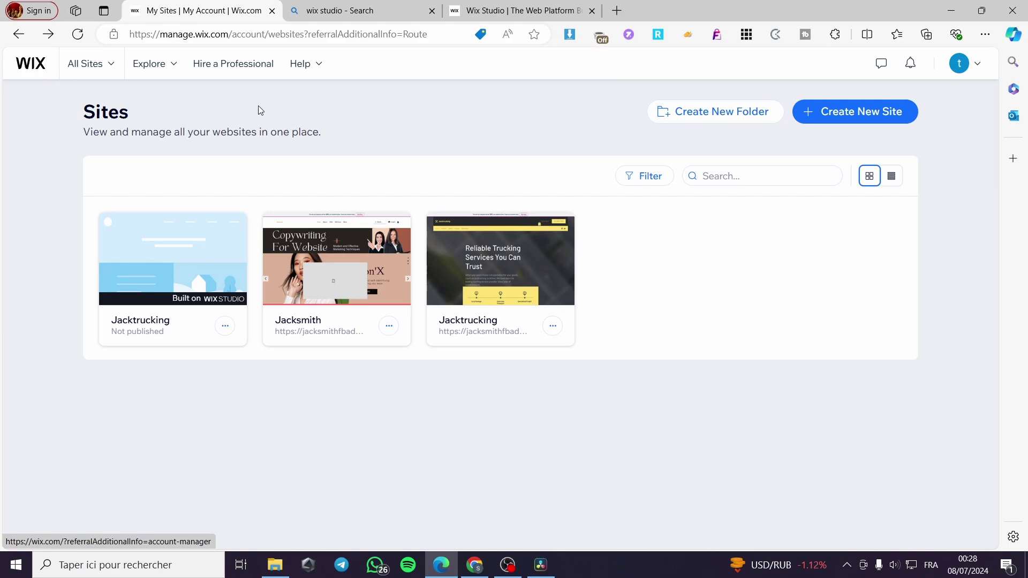
click(514, 10)
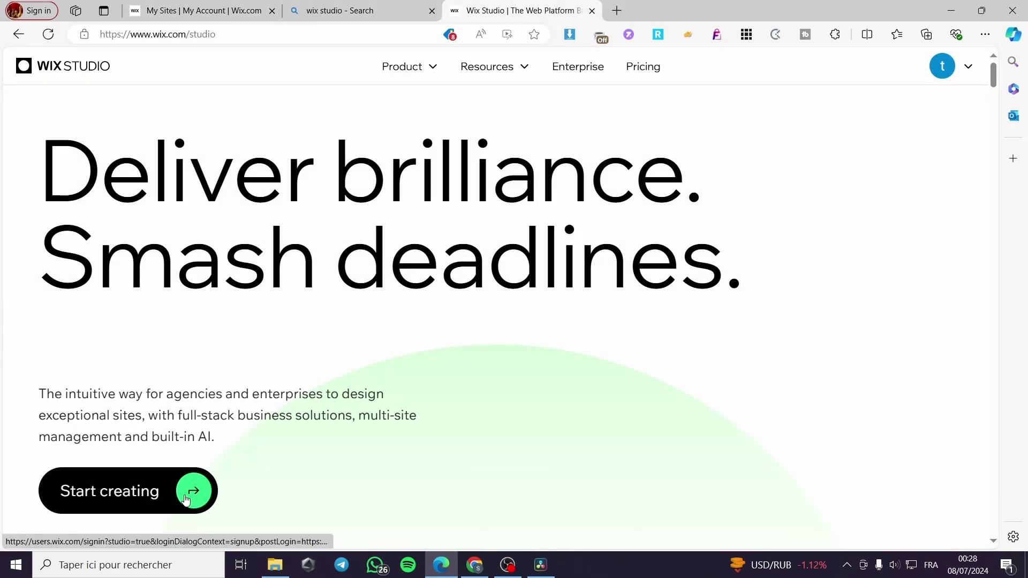
click(134, 490)
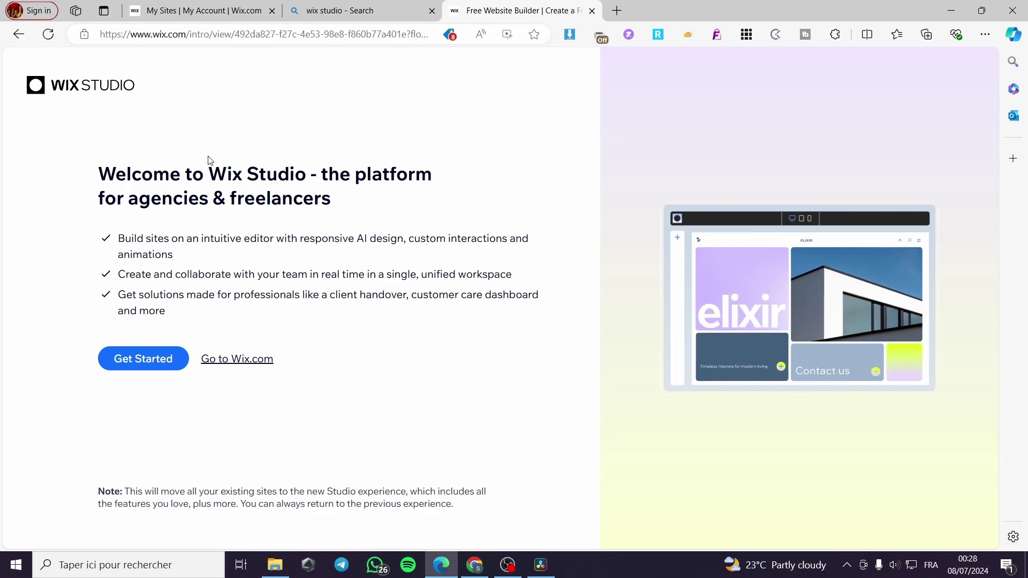
Open the dashboard of the unpublished Jacktrucking site from the sites list
click(204, 10)
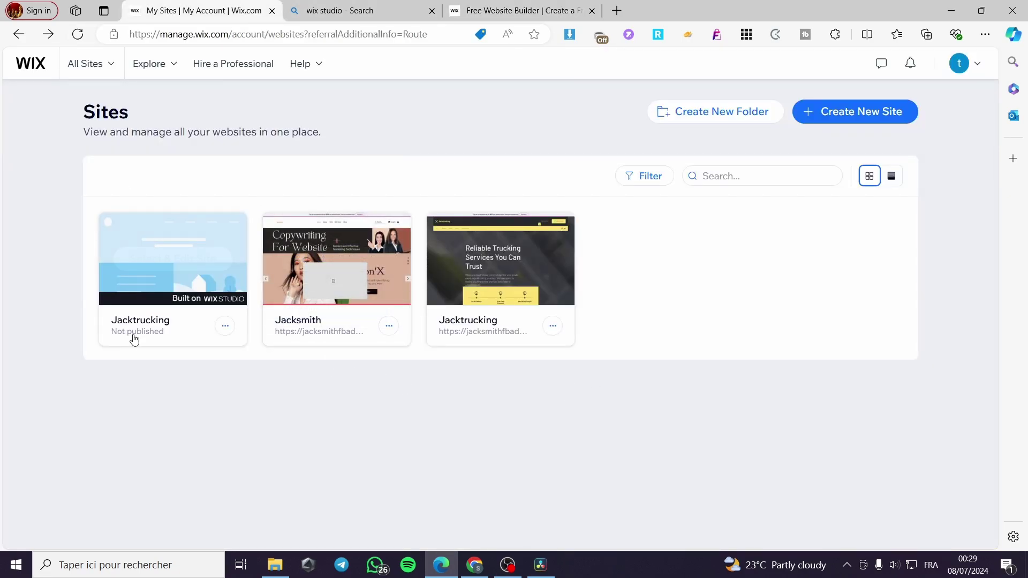
mouse_move(203, 309)
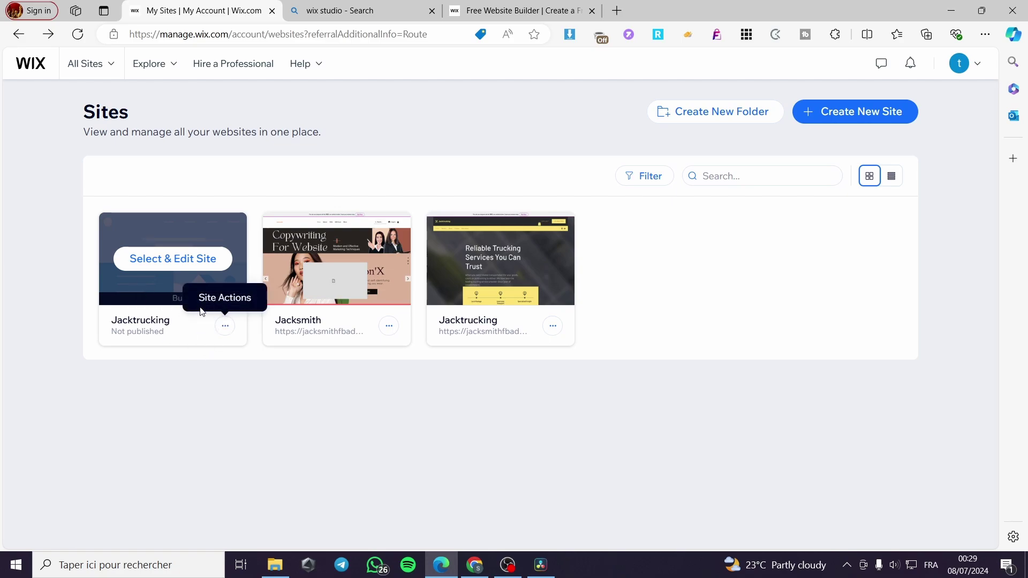
mouse_move(183, 266)
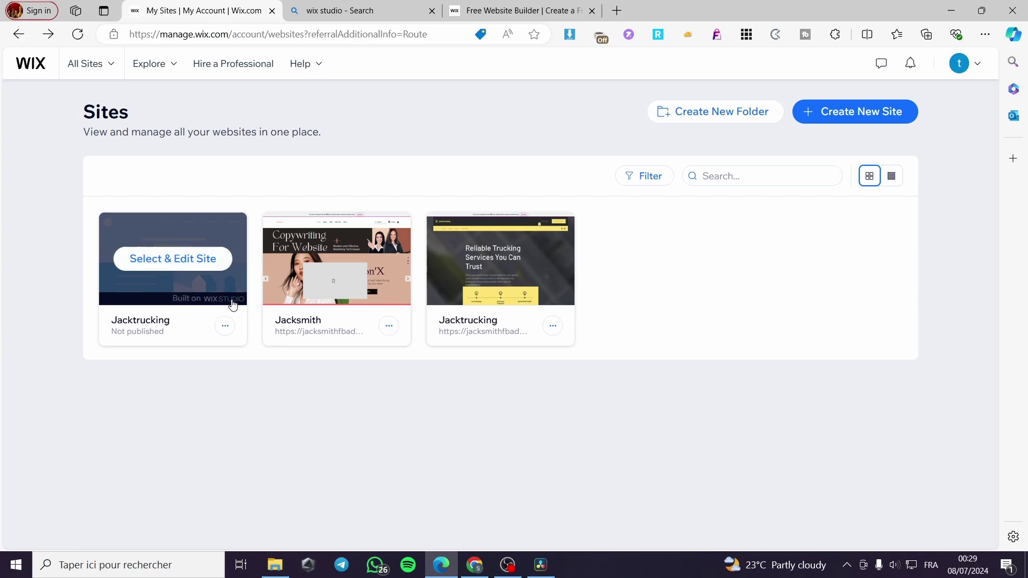
click(212, 270)
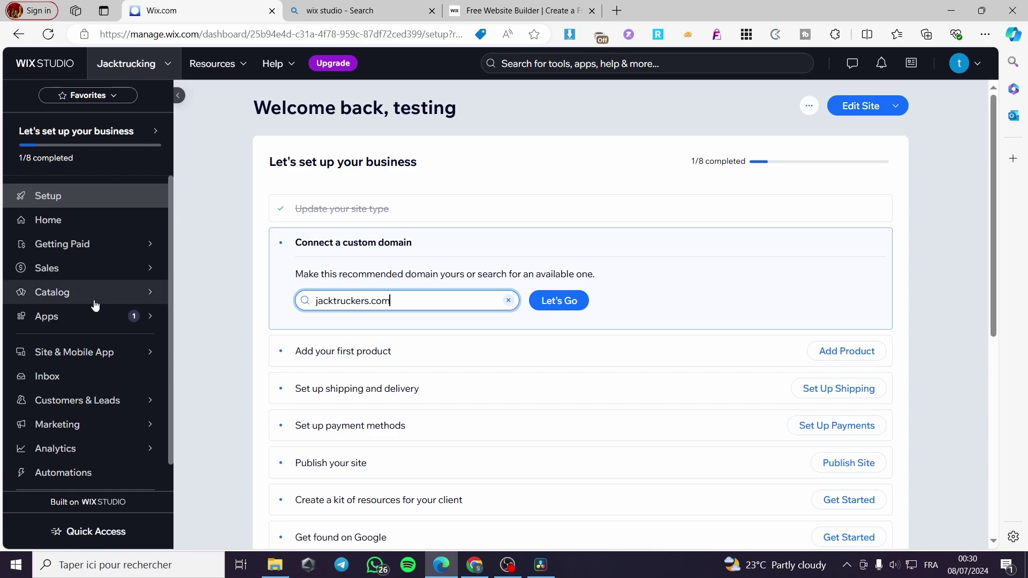
Look over the dashboard's sections and open the Jacktrucking site in the Wix Studio editor
mouse_move(92, 303)
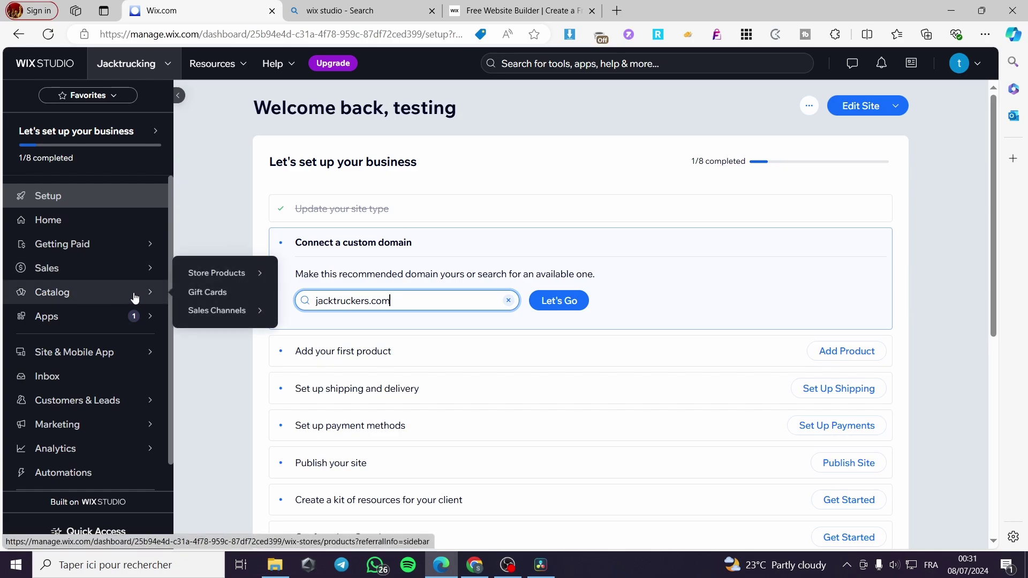
mouse_move(133, 254)
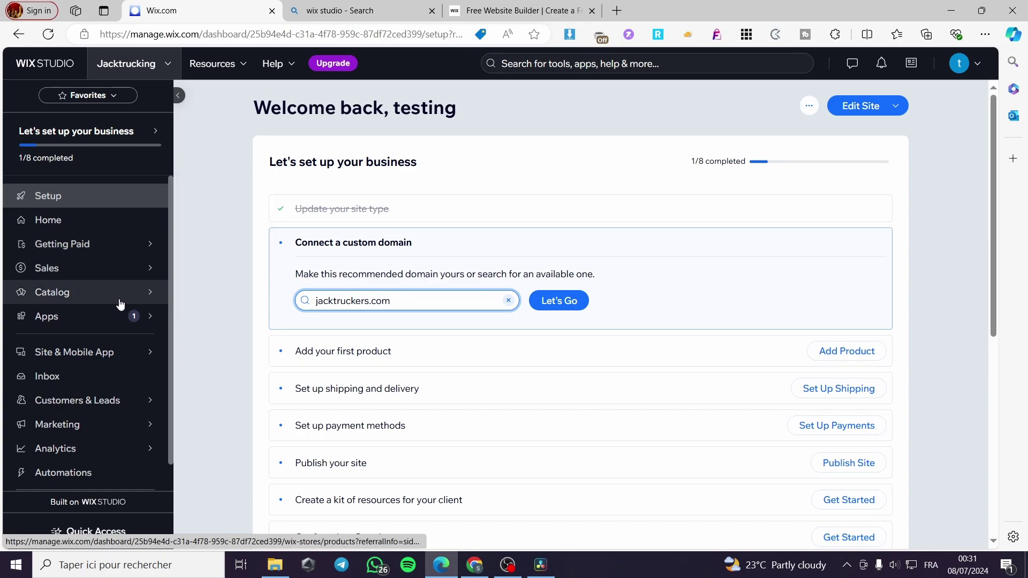
mouse_move(130, 424)
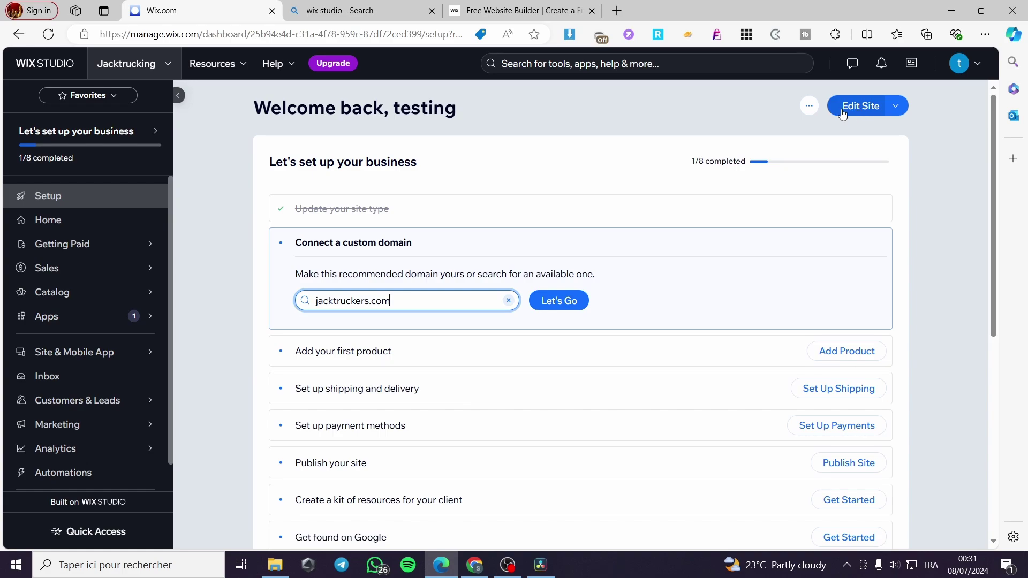
click(860, 107)
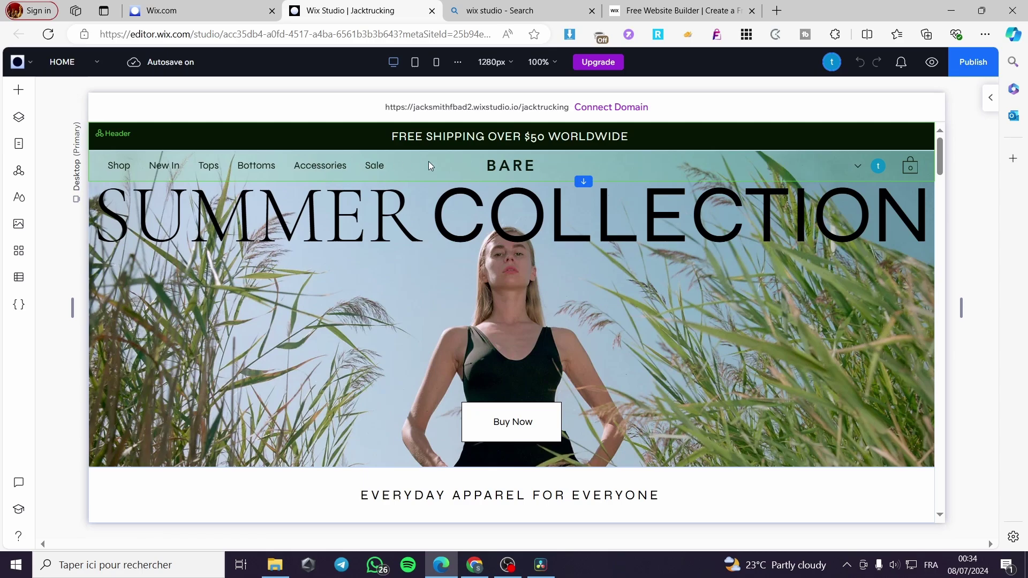
Select the horizontal menu in the page header and open its menu management dialog, moving it clear of the menu
click(390, 165)
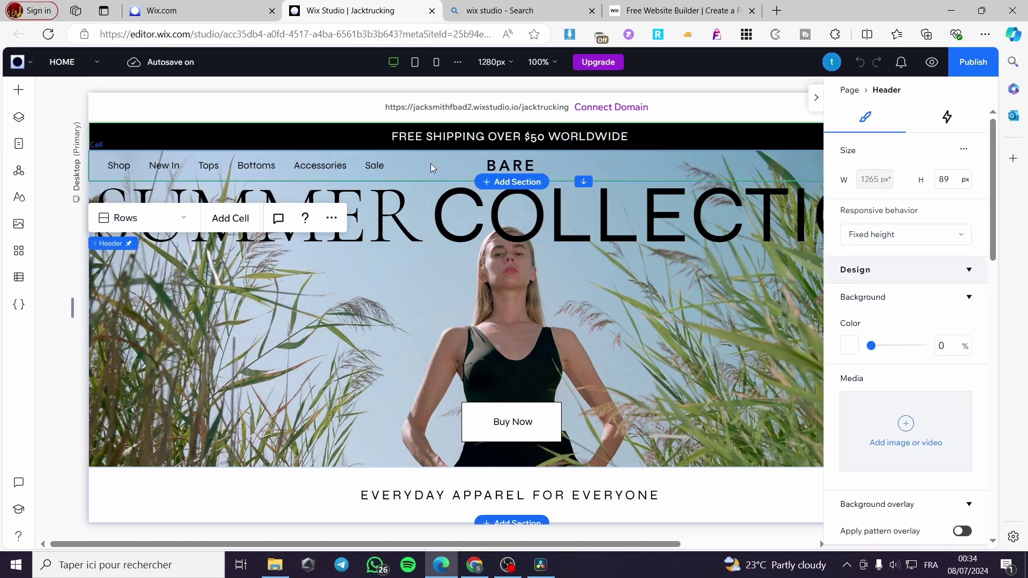
click(339, 157)
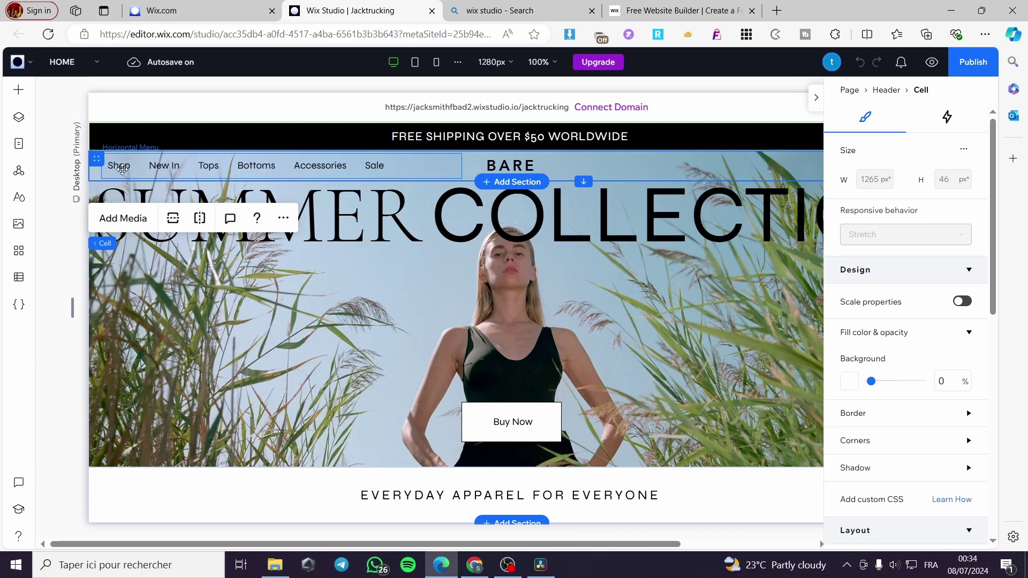
click(129, 160)
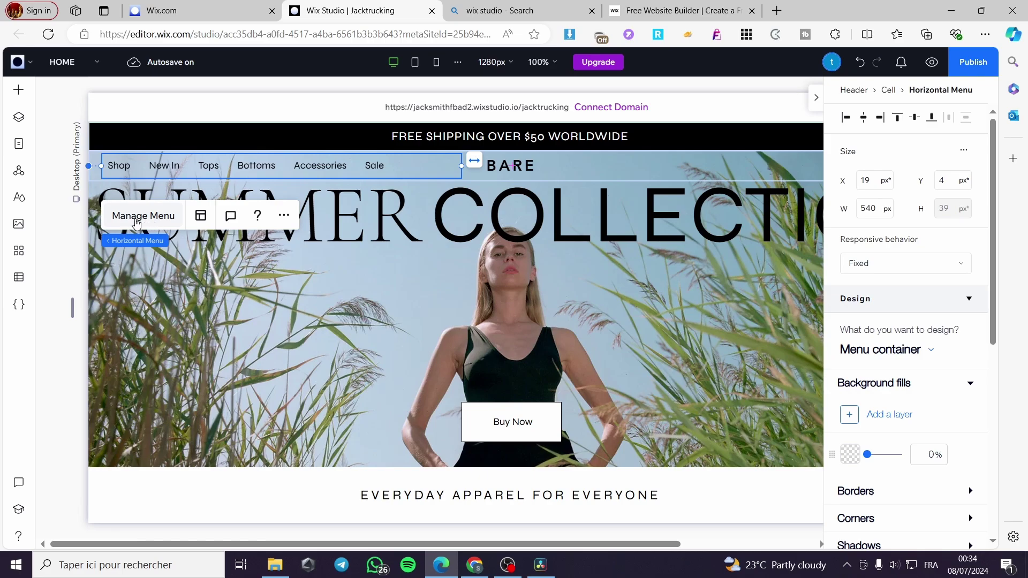
click(143, 220)
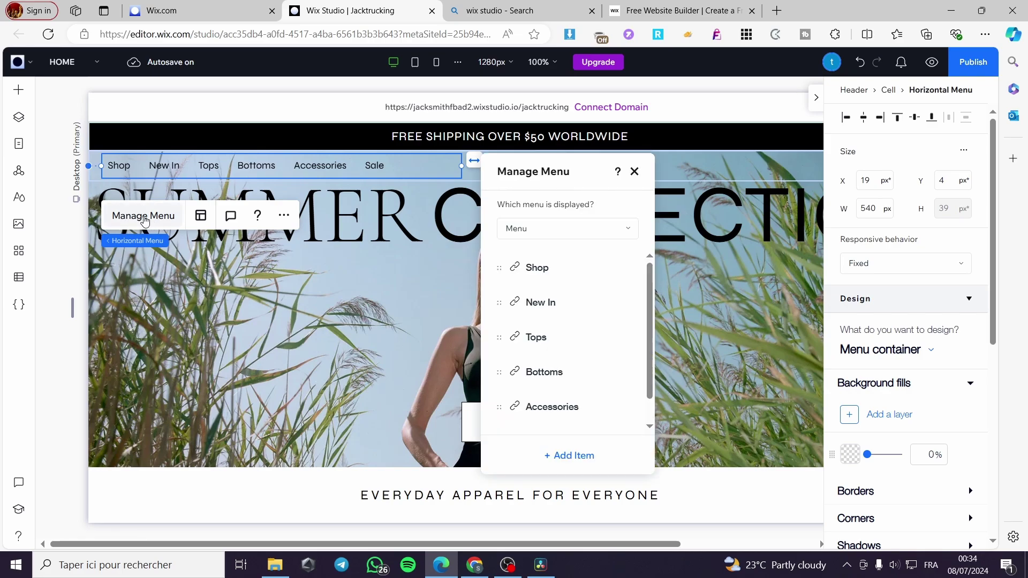
drag(564, 172, 662, 164)
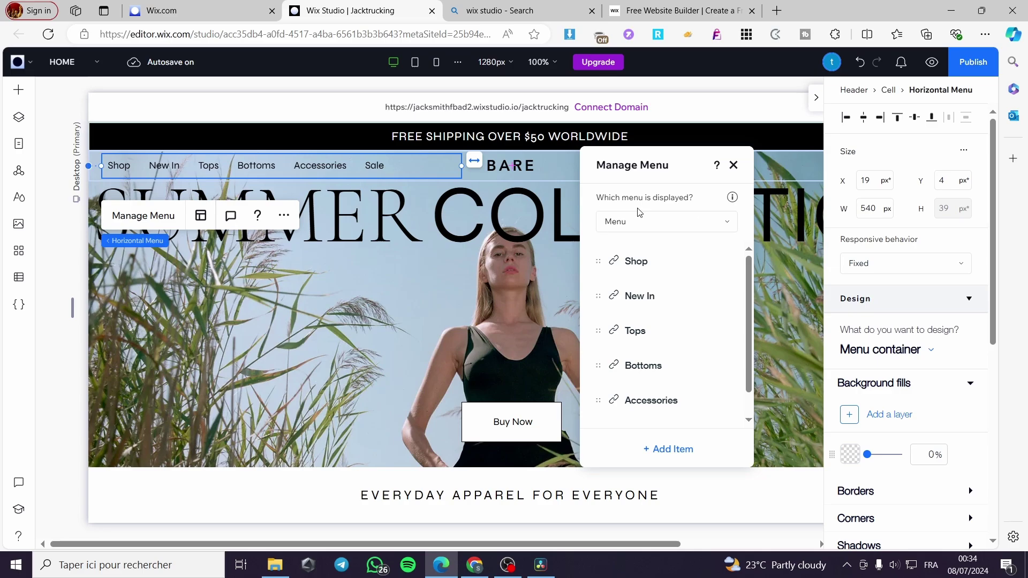
Review which site menus can be displayed and look through all items of the header menu
click(726, 221)
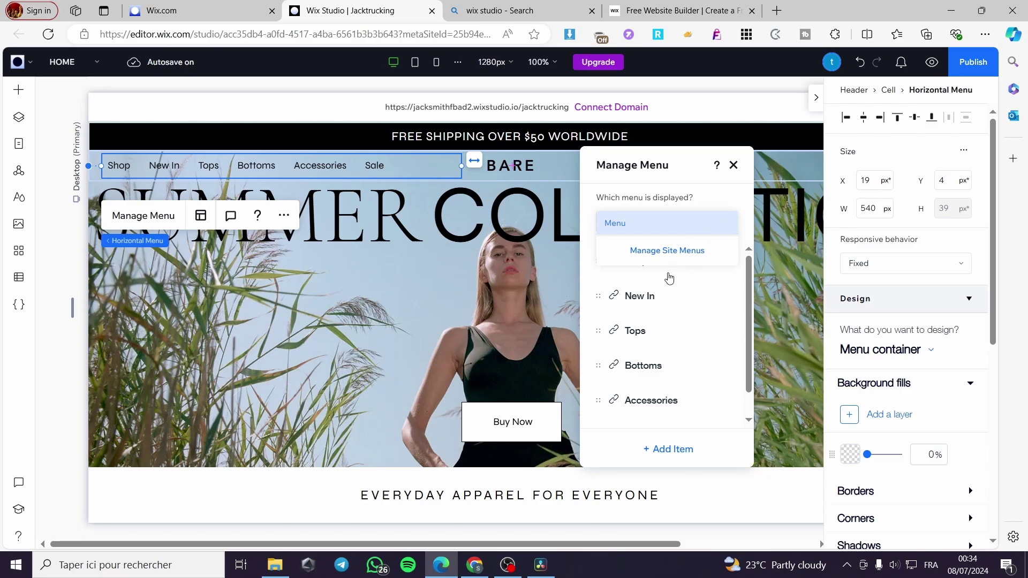
click(747, 284)
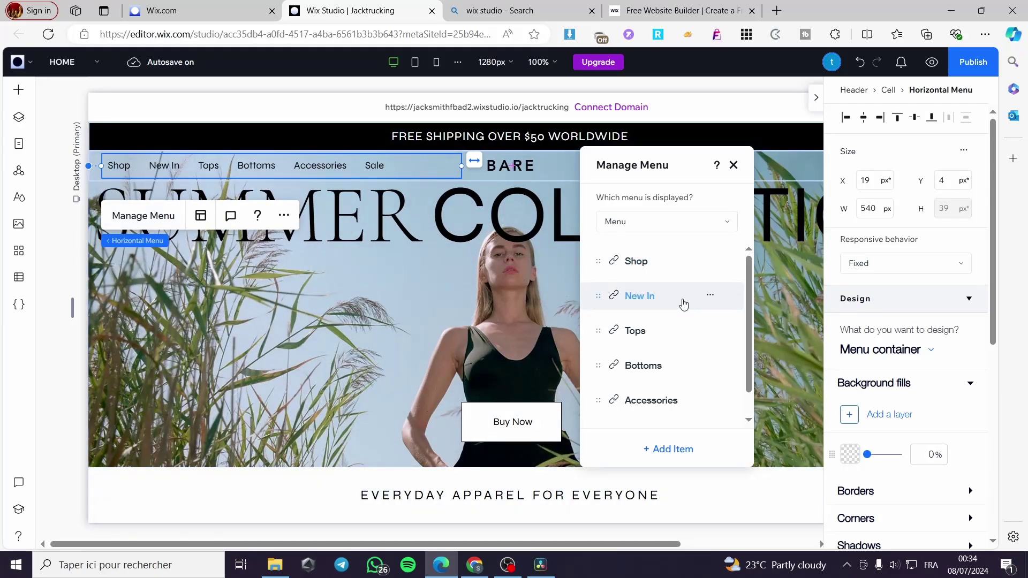
scroll(691, 305, down, 1)
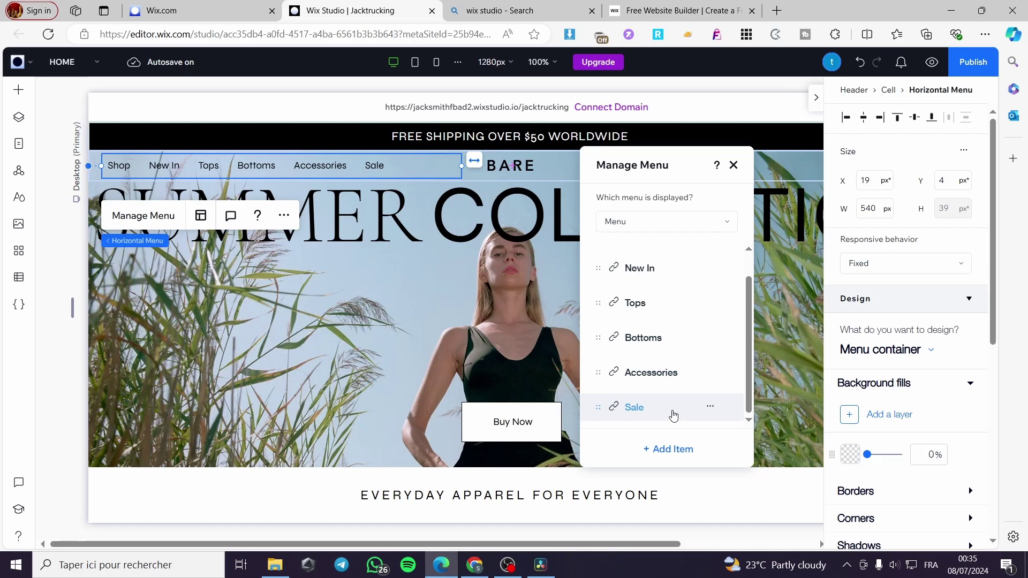
scroll(653, 344, up, 1)
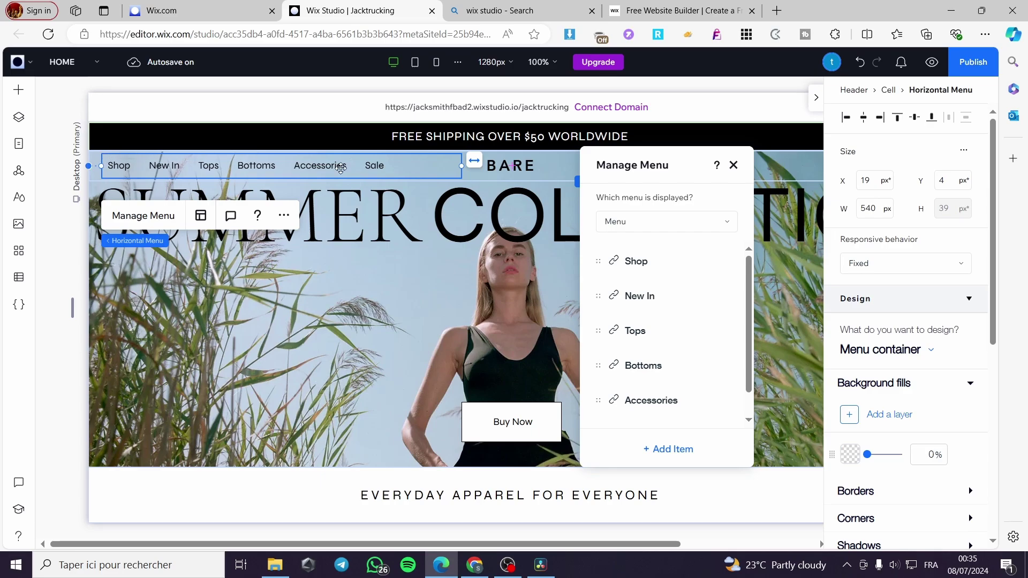
View the item types that can be added to the header menu and close the menu management dialog
click(674, 456)
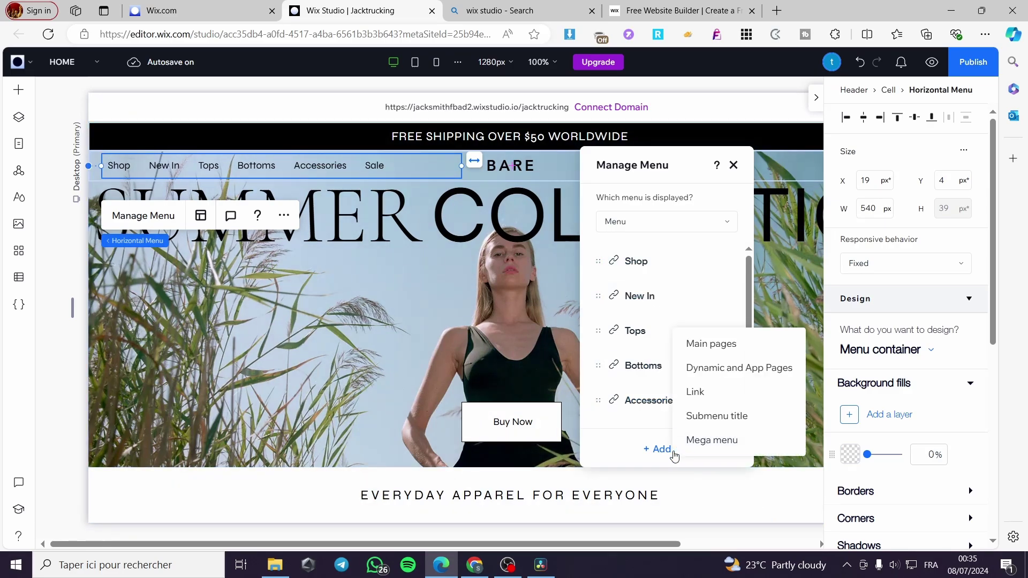
click(656, 459)
click(656, 458)
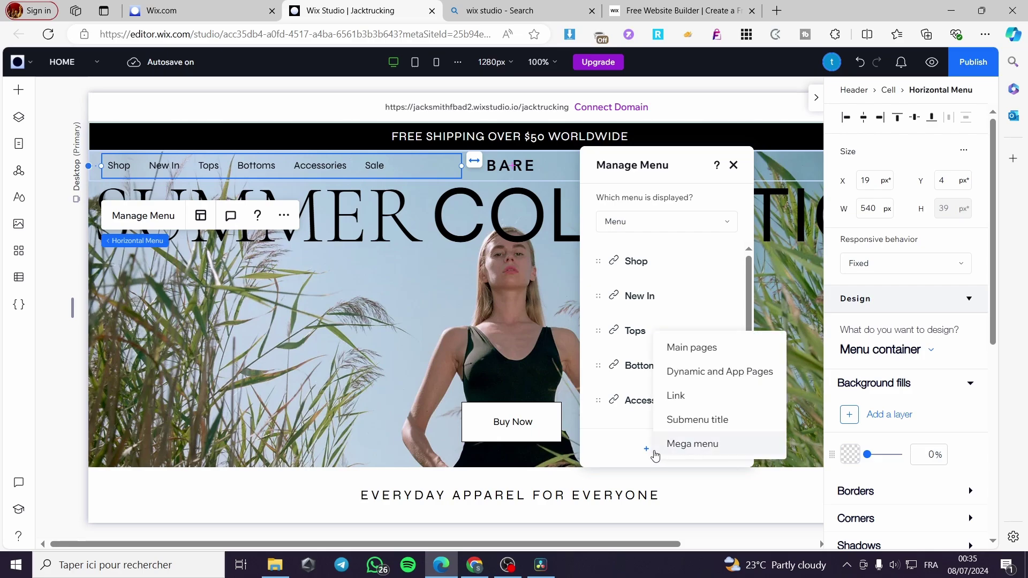
click(656, 458)
click(652, 458)
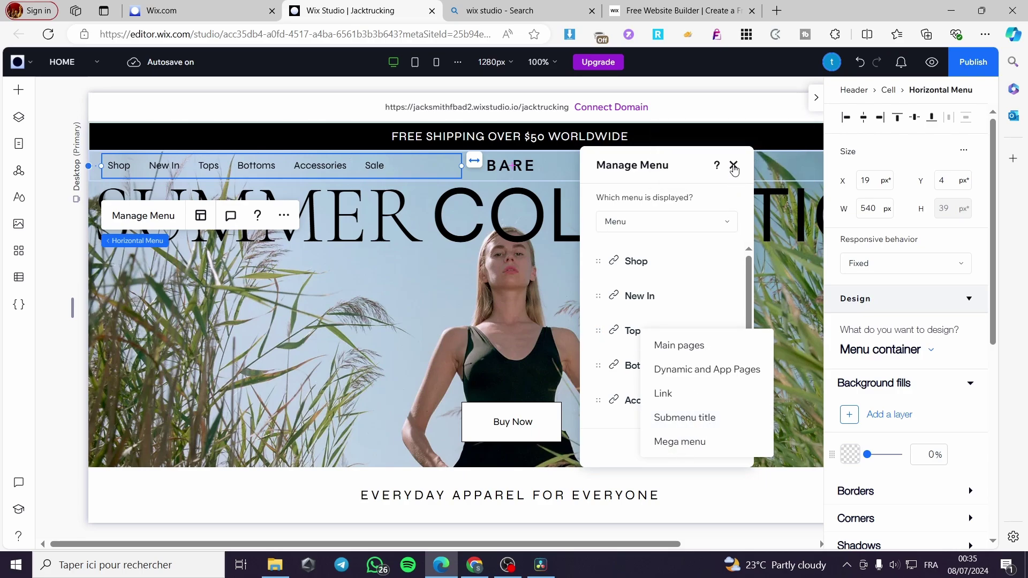
click(733, 166)
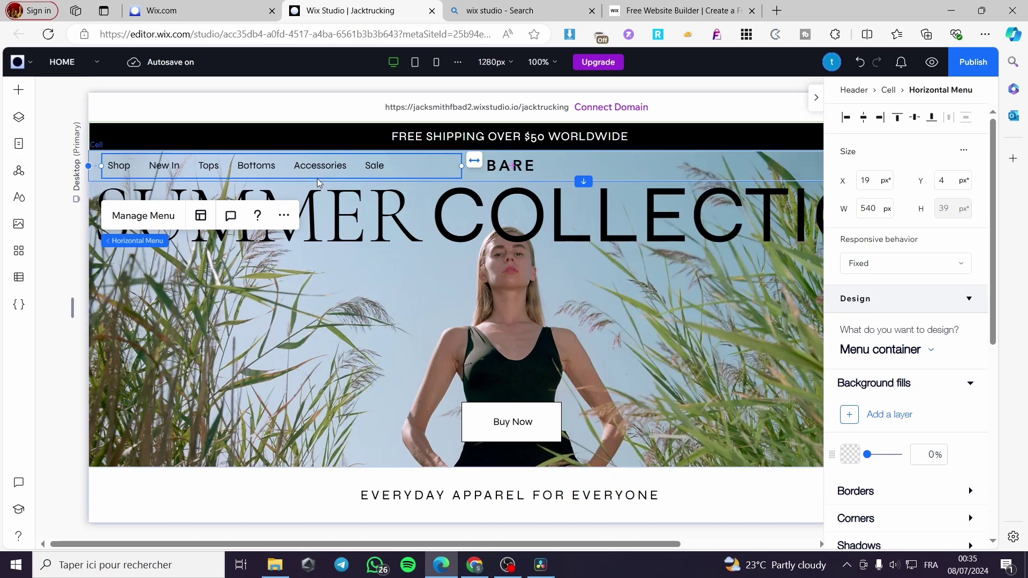
Browse the available navigation elements, including the hamburger menu and breadcrumb designs
click(815, 98)
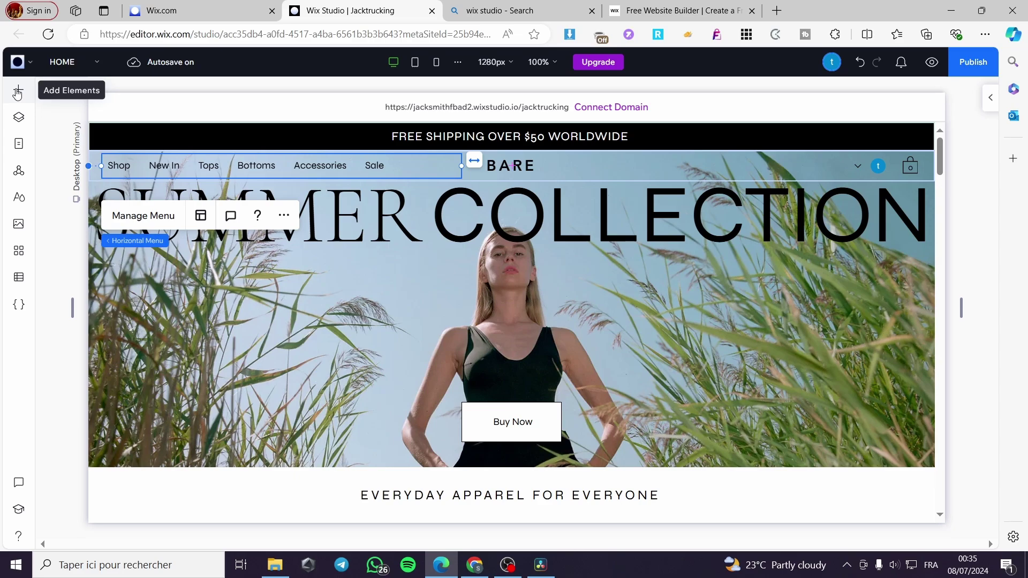
click(18, 92)
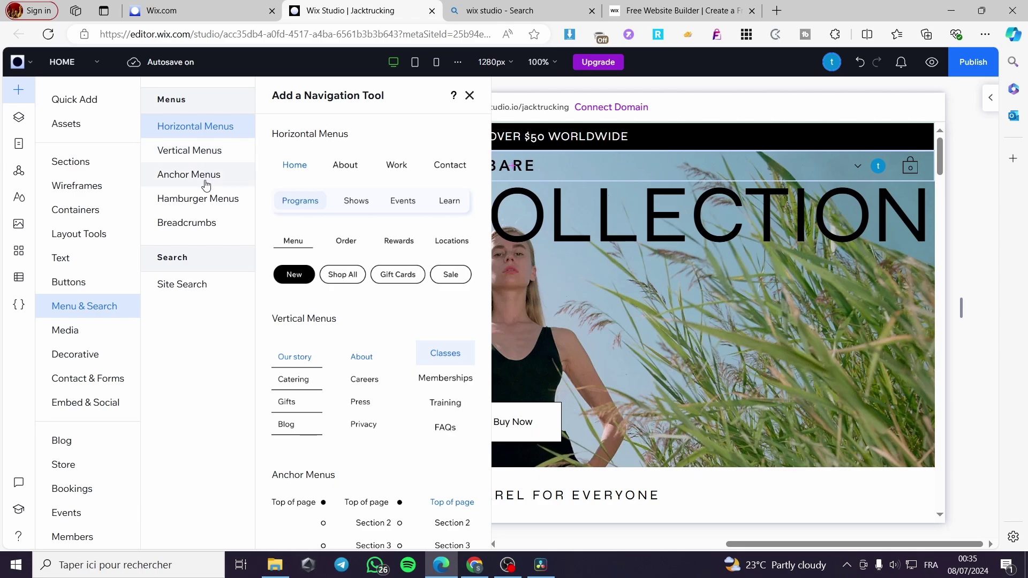
click(198, 201)
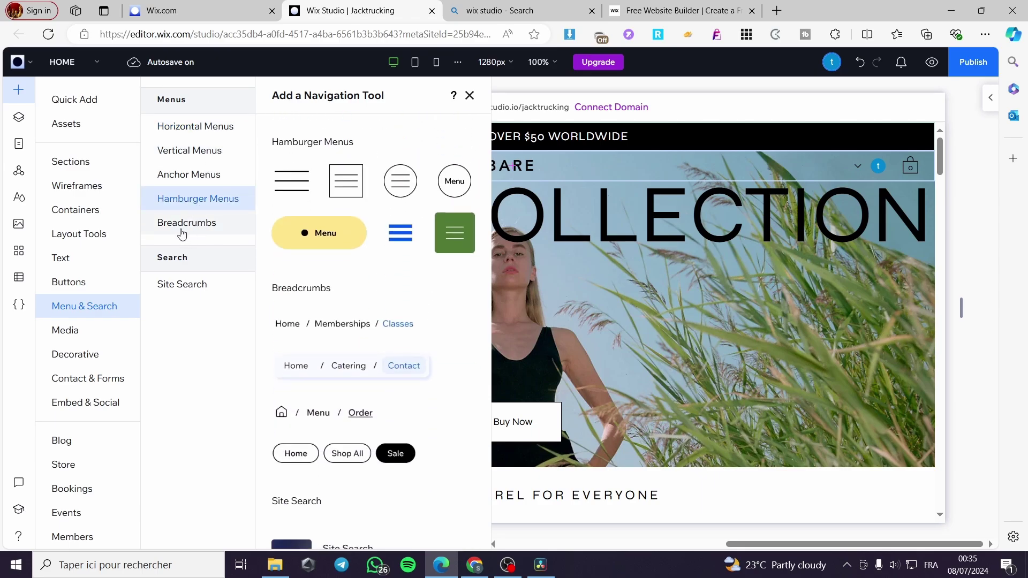
click(185, 229)
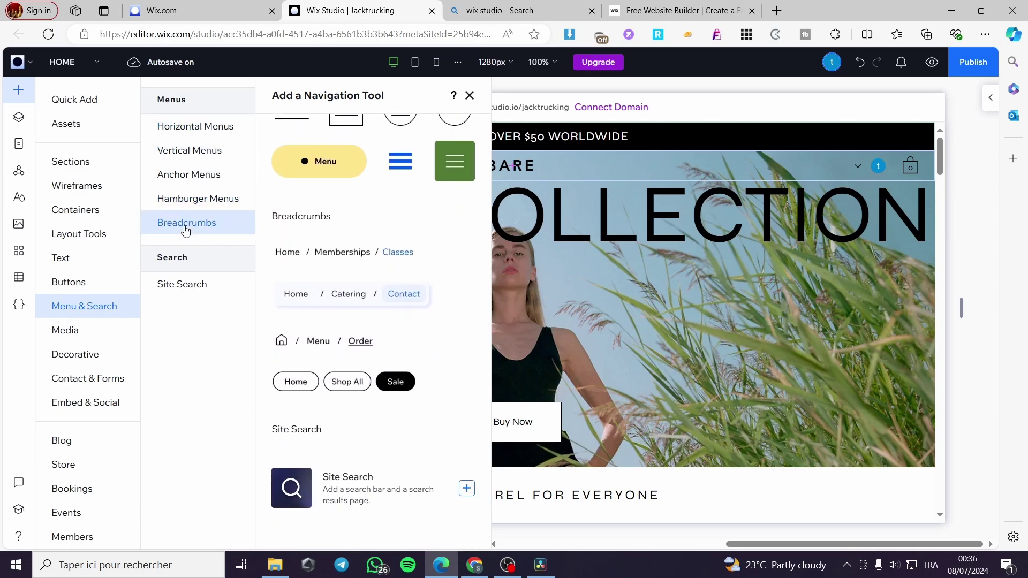
Place the first horizontal menu design beside the "EVERYDAY APPAREL FOR EVERYONE" text and delete it again
click(208, 129)
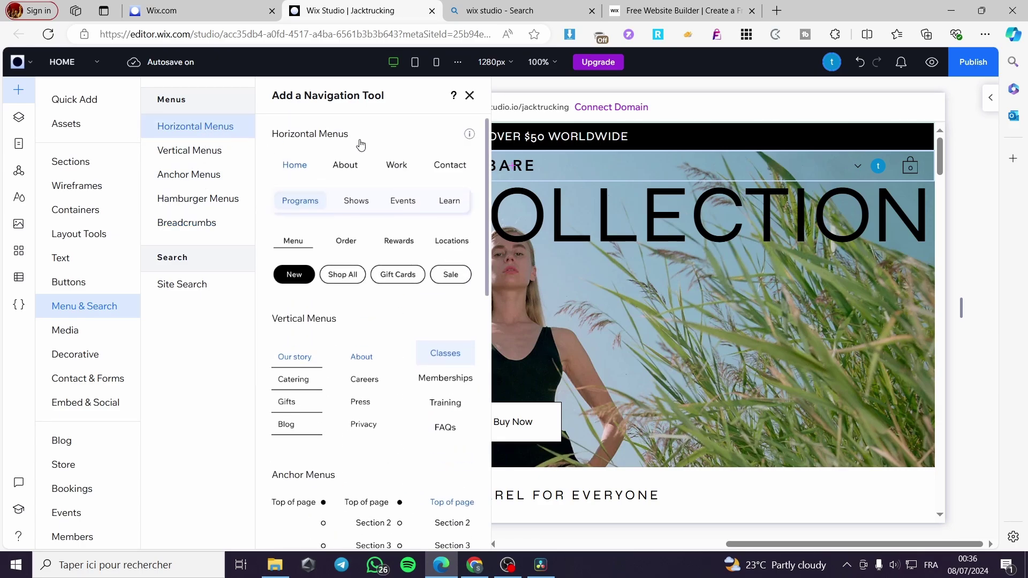
drag(355, 174, 263, 471)
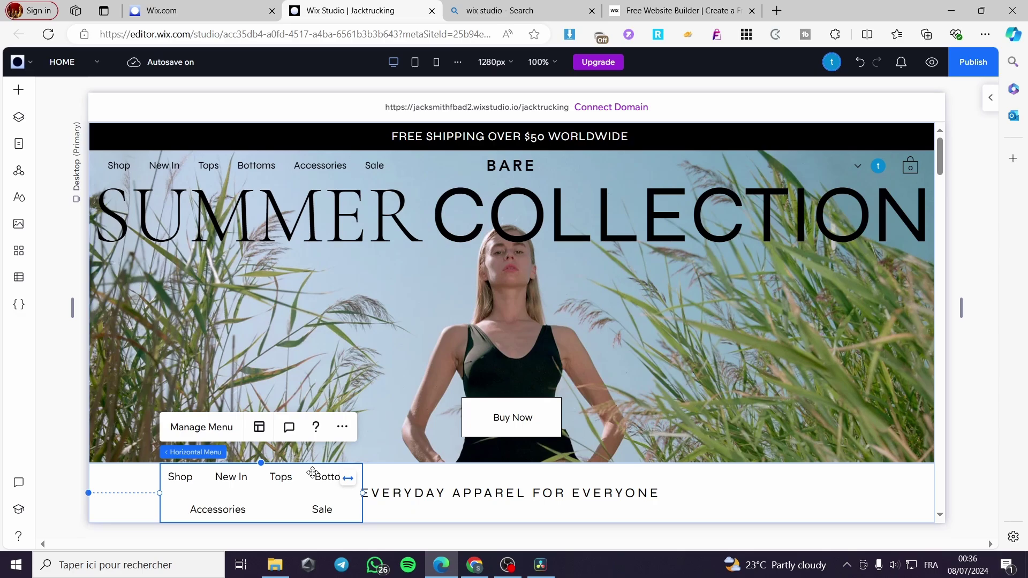
key(Delete)
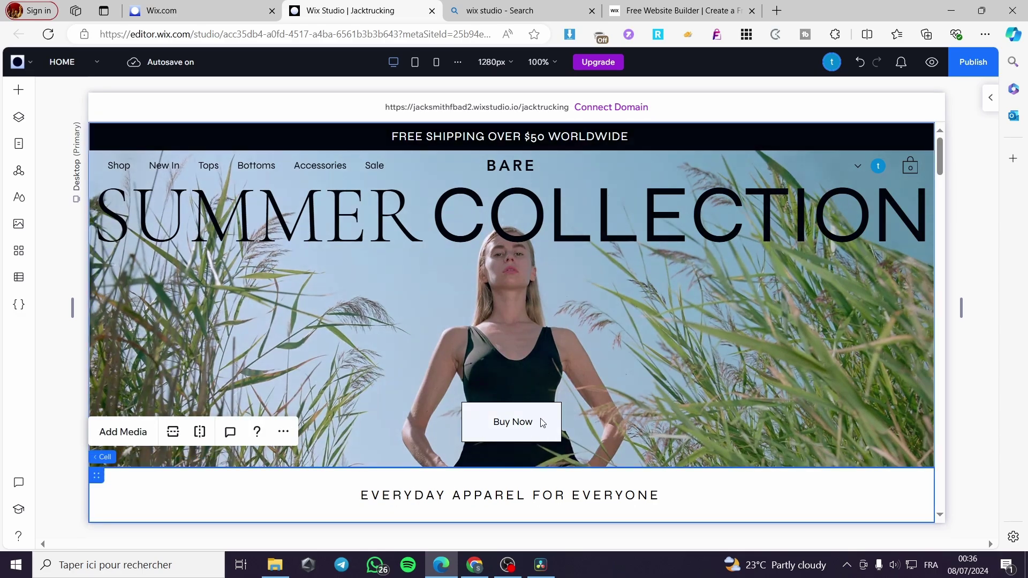
Add a blank section between the "EVERYDAY APPAREL FOR EVERYONE" text and the New In products, and select it
scroll(543, 421, down, 5)
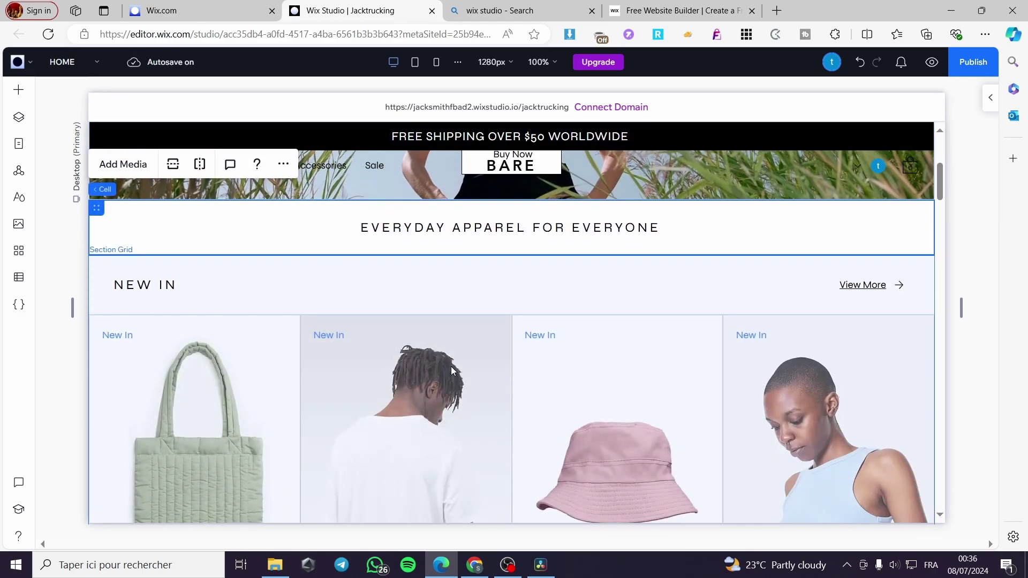
mouse_move(521, 258)
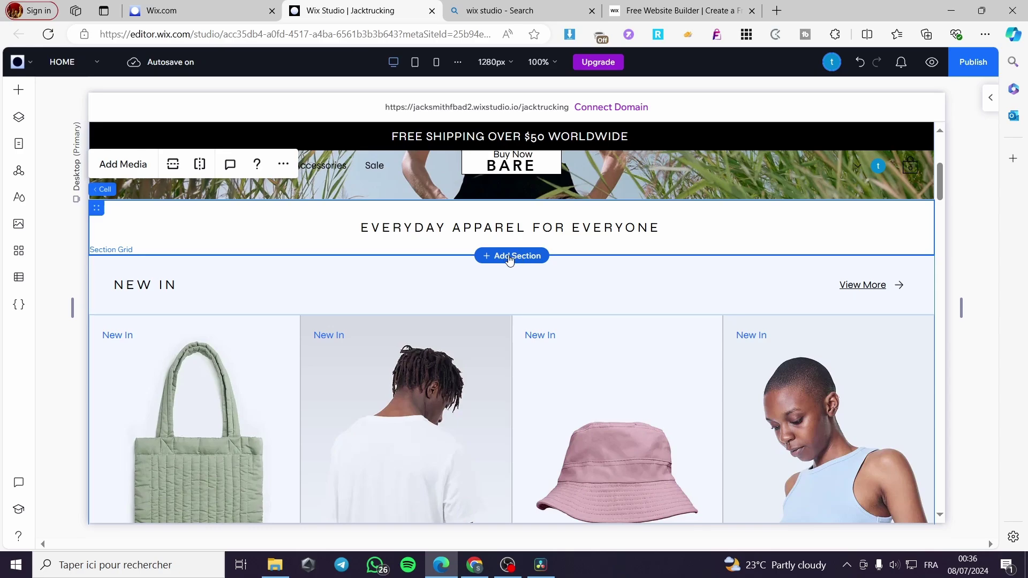
click(523, 257)
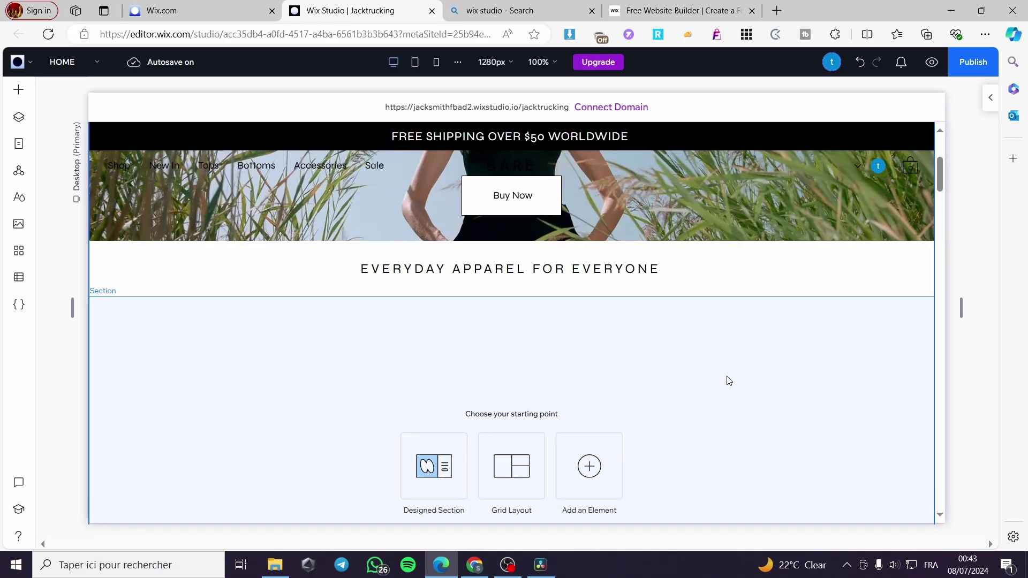
click(729, 380)
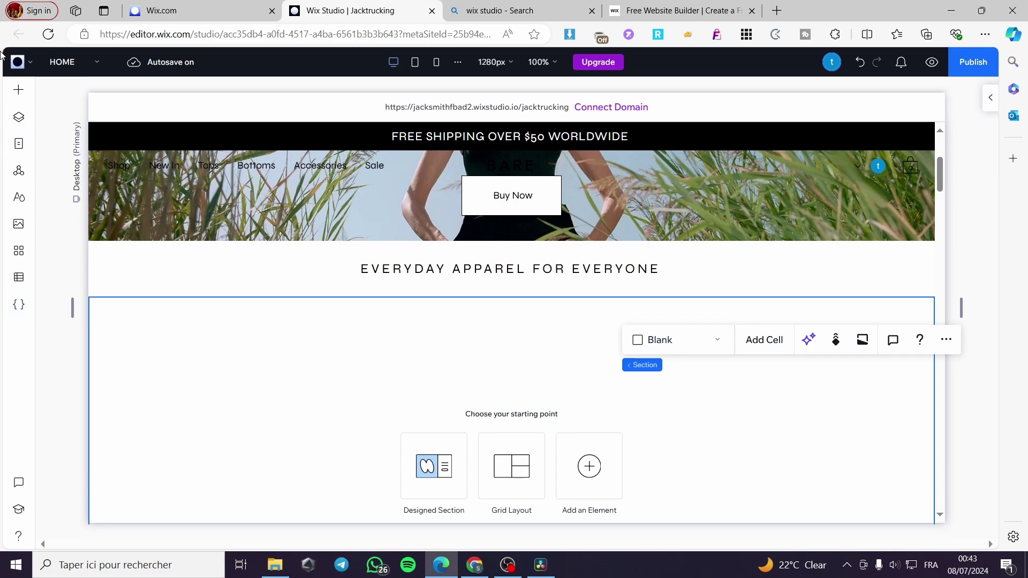
Place the first horizontal menu design in the blank section and widen it until all items fit on one line
click(15, 91)
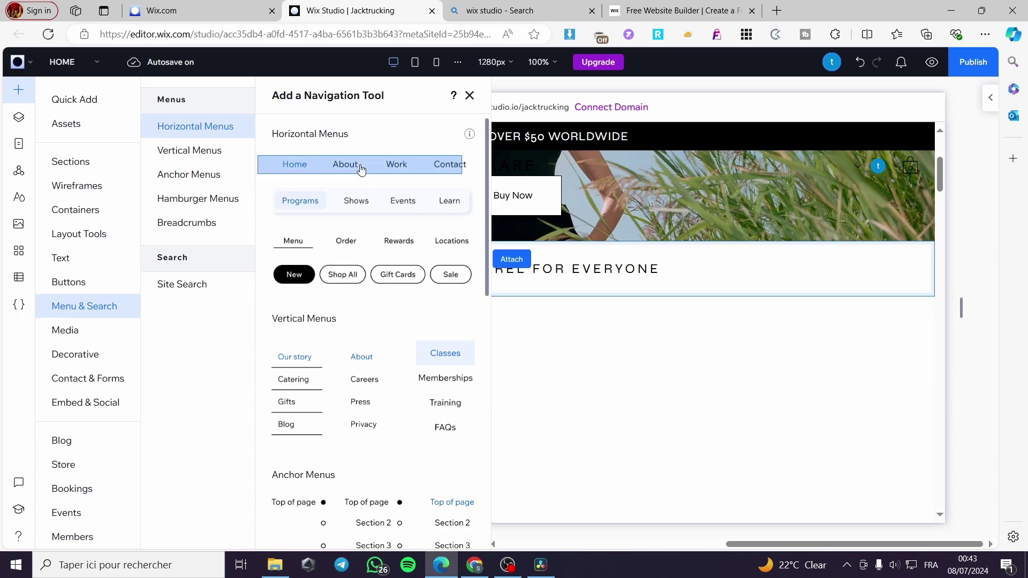
drag(355, 168, 250, 317)
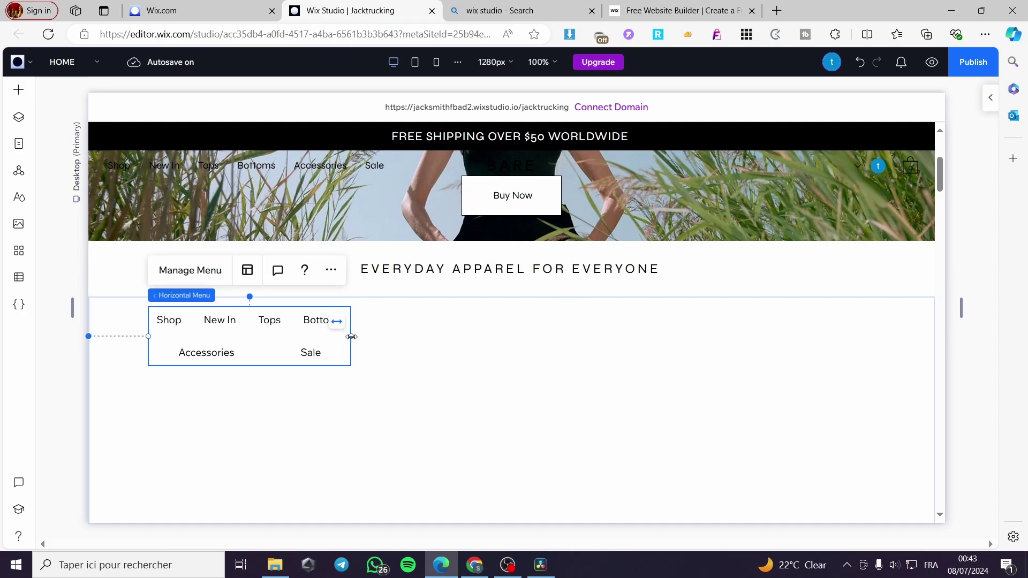
drag(352, 336, 470, 336)
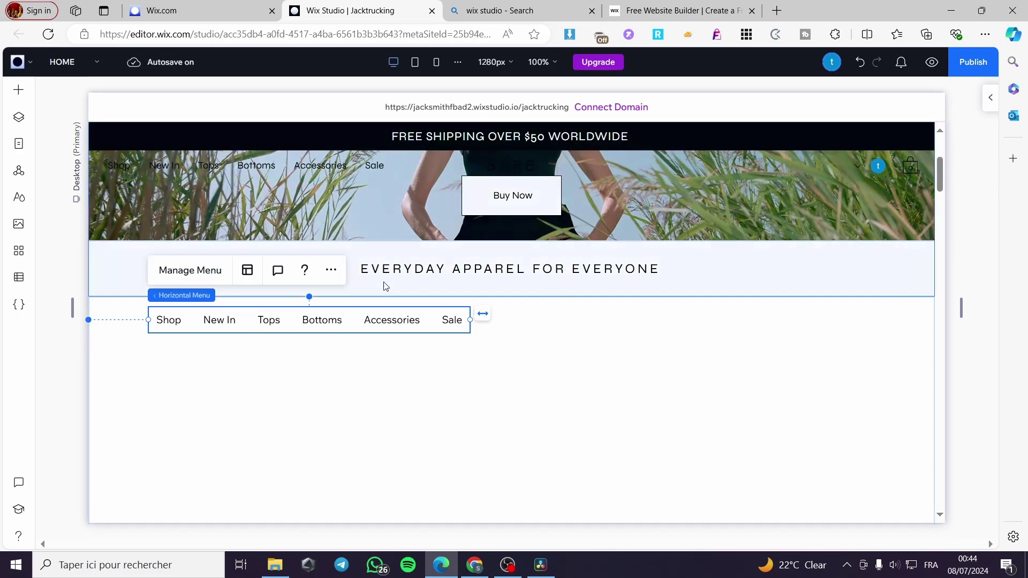
scroll(385, 286, up, 4)
scroll(369, 355, down, 8)
scroll(268, 228, up, 3)
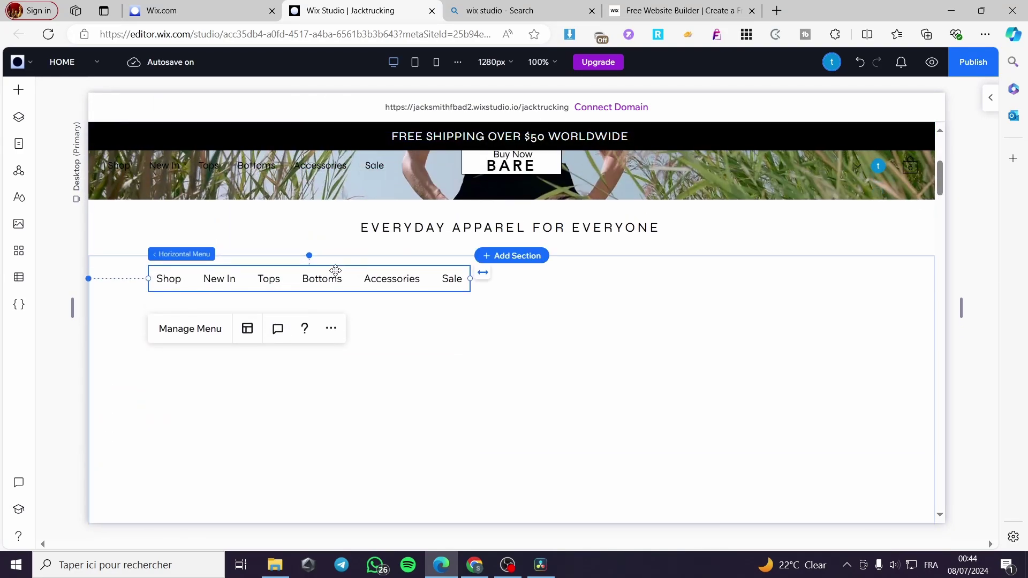
scroll(268, 214, up, 2)
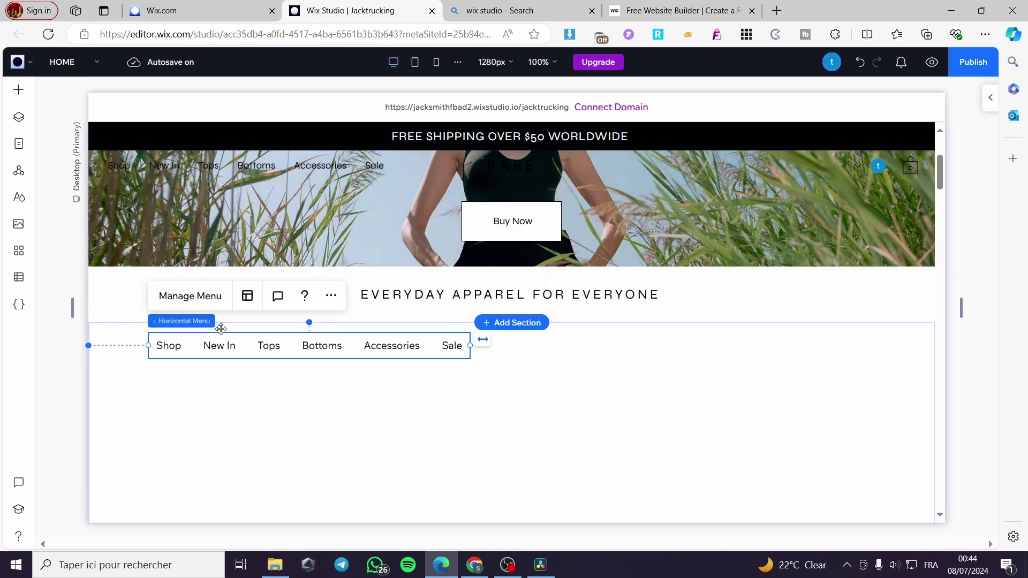
Place the second horizontal menu design, with the shaded background, below the first menu and widen it to a single line
click(19, 90)
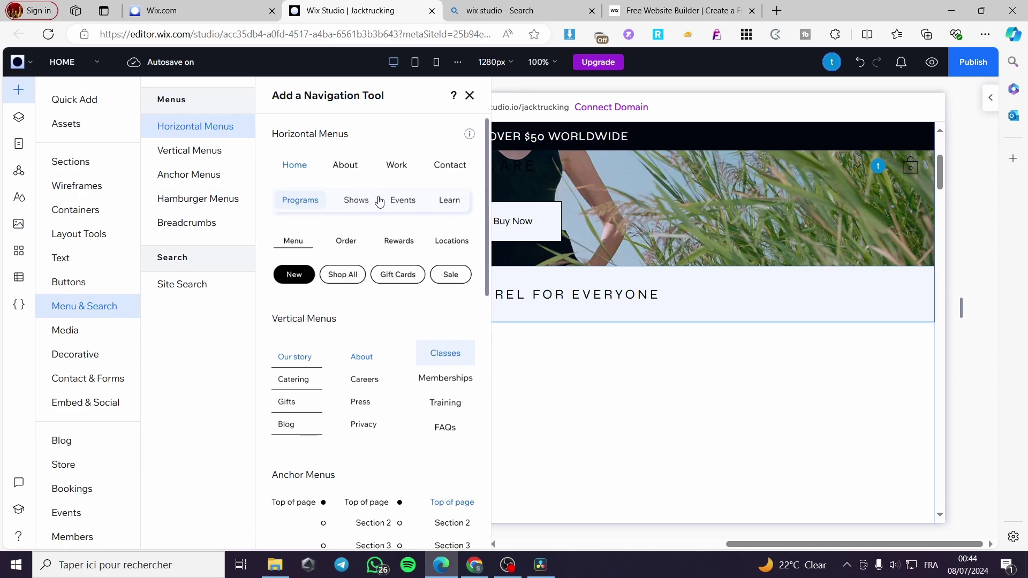
drag(379, 201, 247, 385)
drag(349, 395, 470, 395)
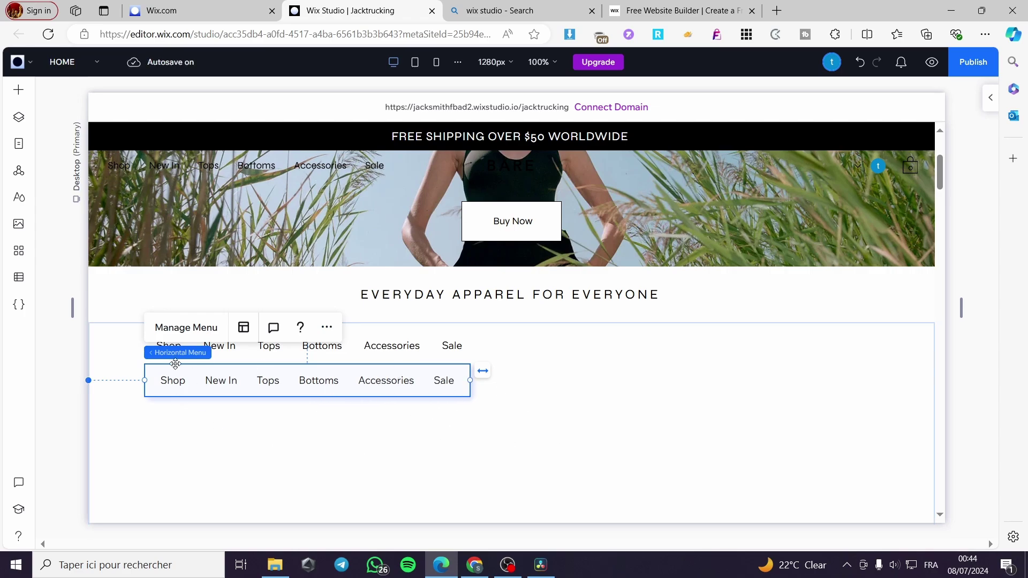
Try the Scroll overflow layout on the second menu and return it to Wrap
click(243, 329)
scroll(717, 428, down, 4)
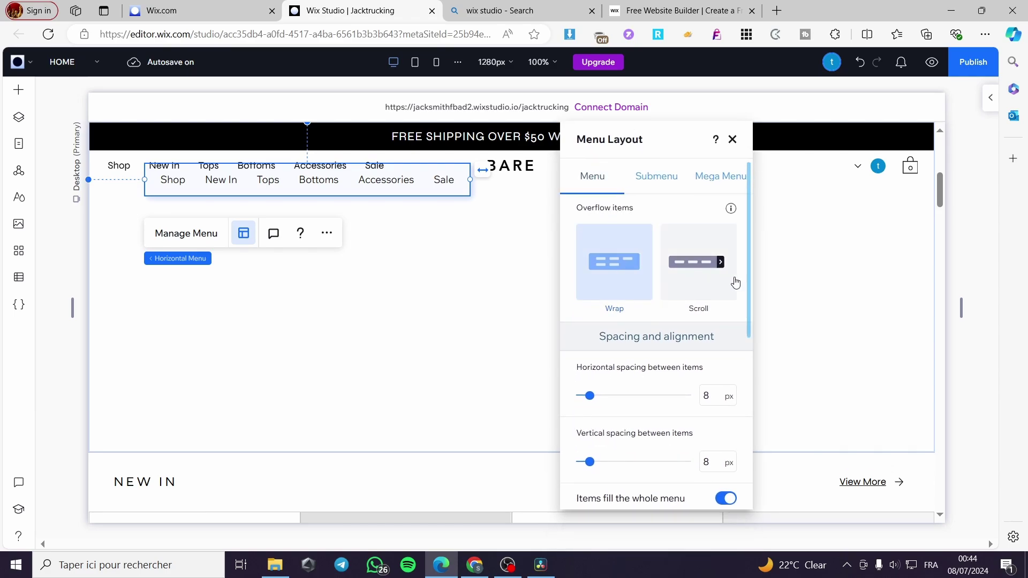
click(713, 279)
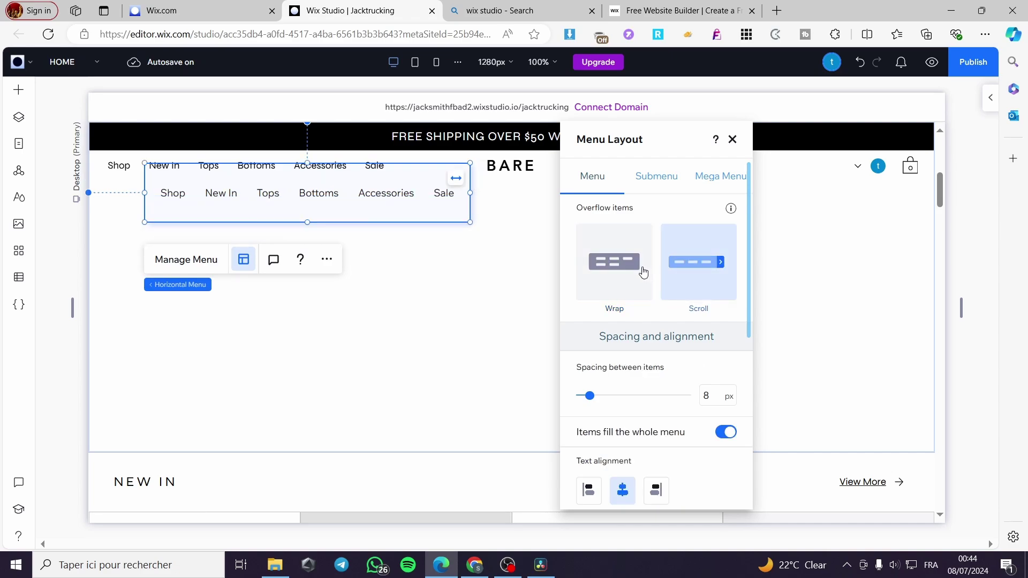
click(619, 272)
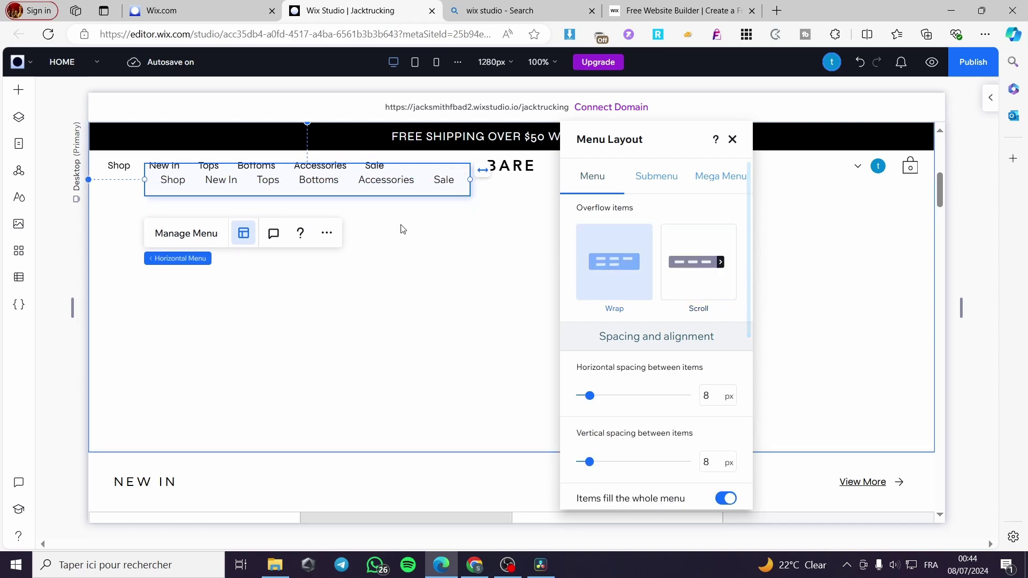
Move the second menu down clear of the header menu, and open and close its menu management dialog
drag(436, 195, 441, 254)
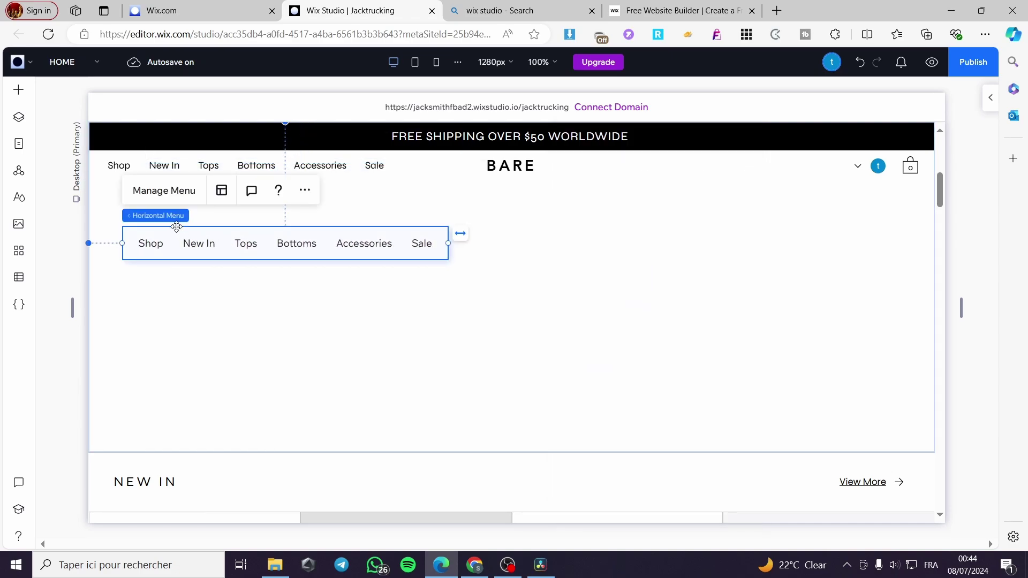
click(164, 191)
click(620, 210)
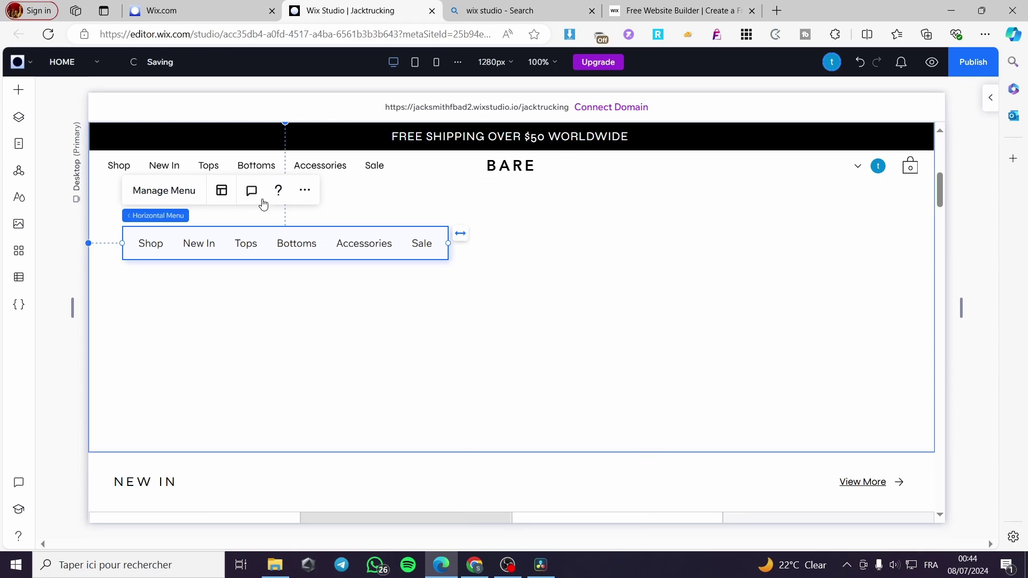
Set the shaded menu's overflow items to Scroll and view its Submenu and Mega Menu layout options
click(222, 190)
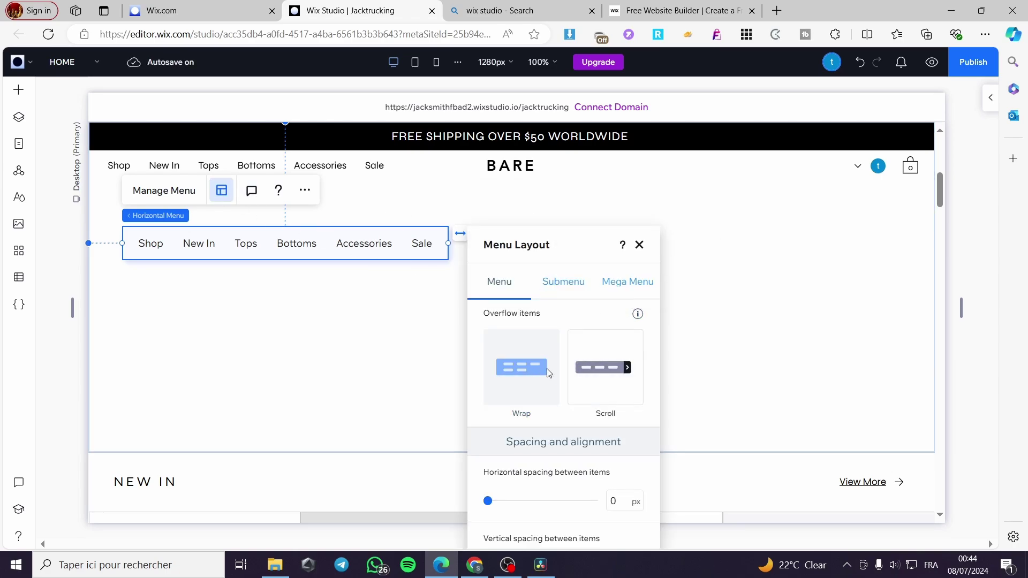
click(605, 368)
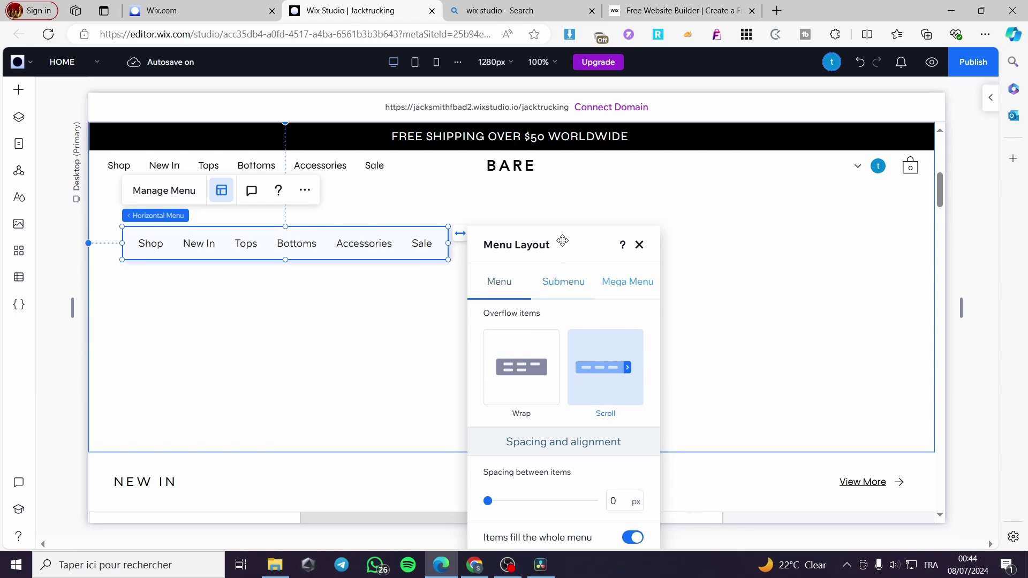
drag(562, 240, 619, 129)
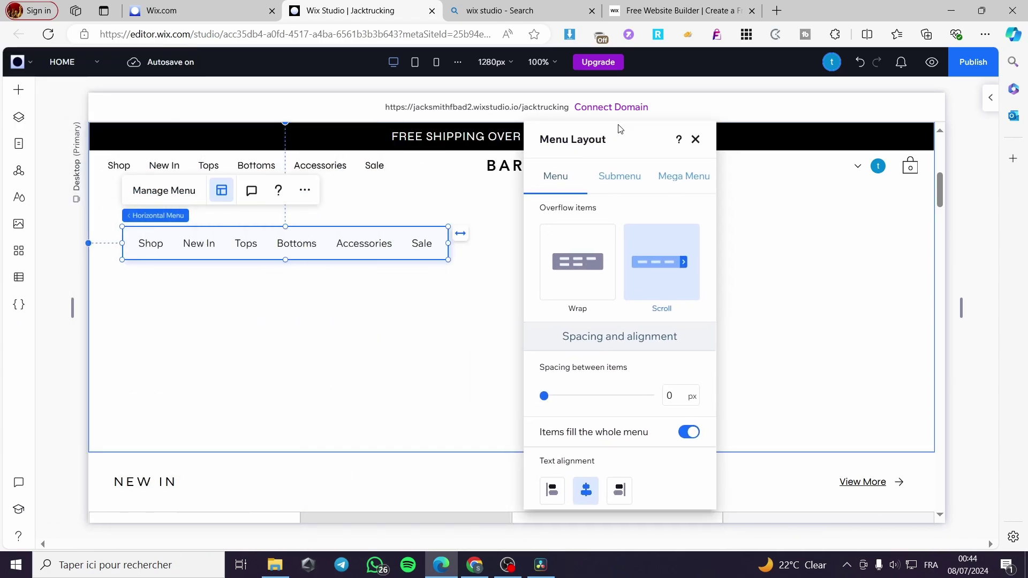
click(623, 179)
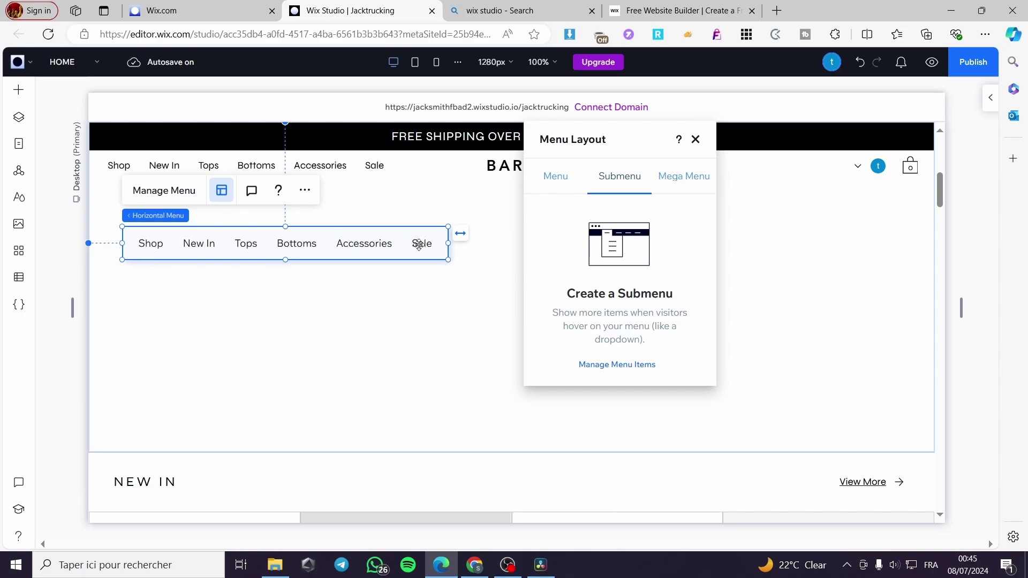
click(667, 176)
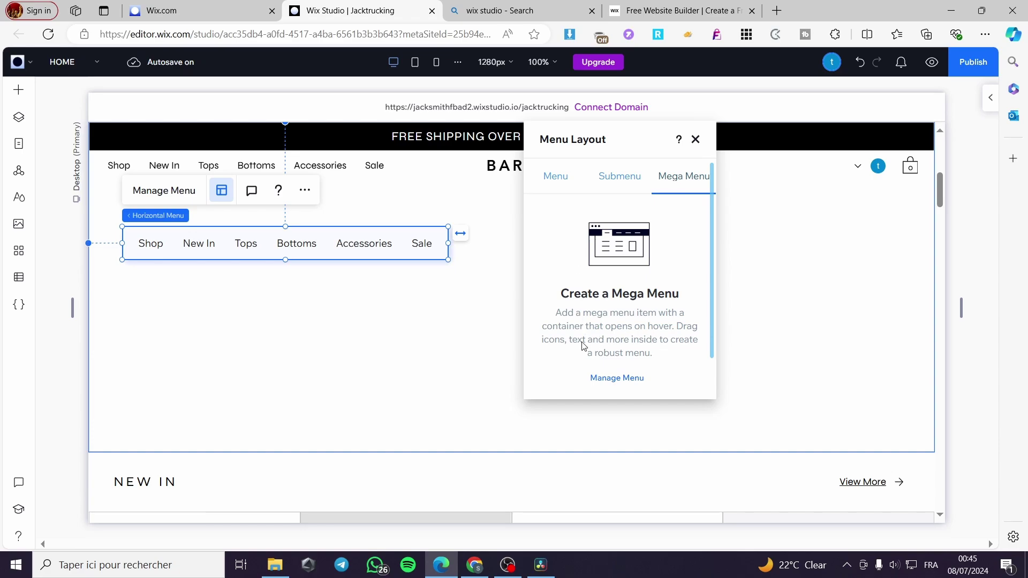
Set the spacing between the menu's items to 8 px
click(555, 175)
scroll(637, 289, down, 3)
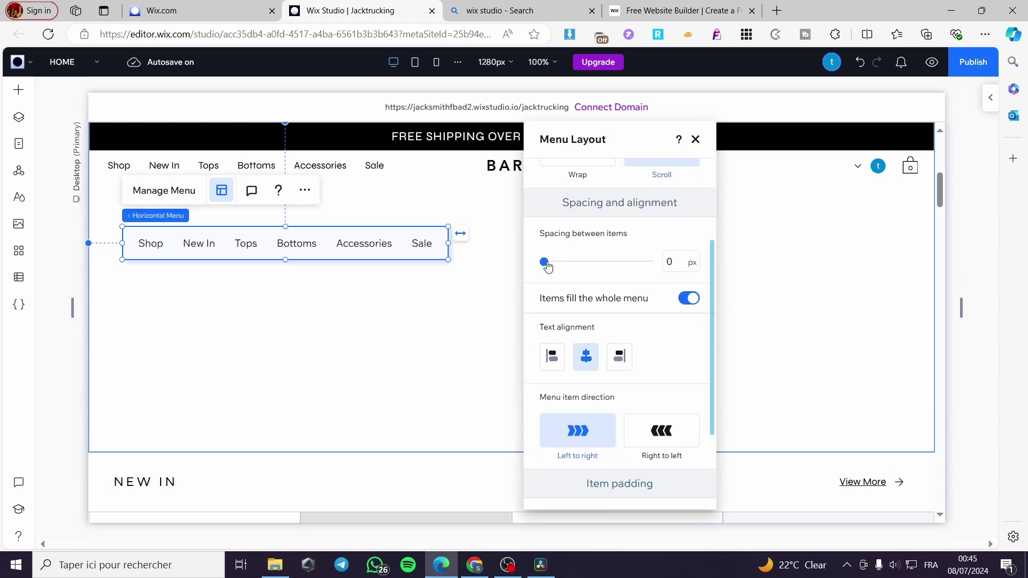
mouse_move(547, 266)
mouse_down()
mouse_move(581, 268)
mouse_move(551, 268)
mouse_up()
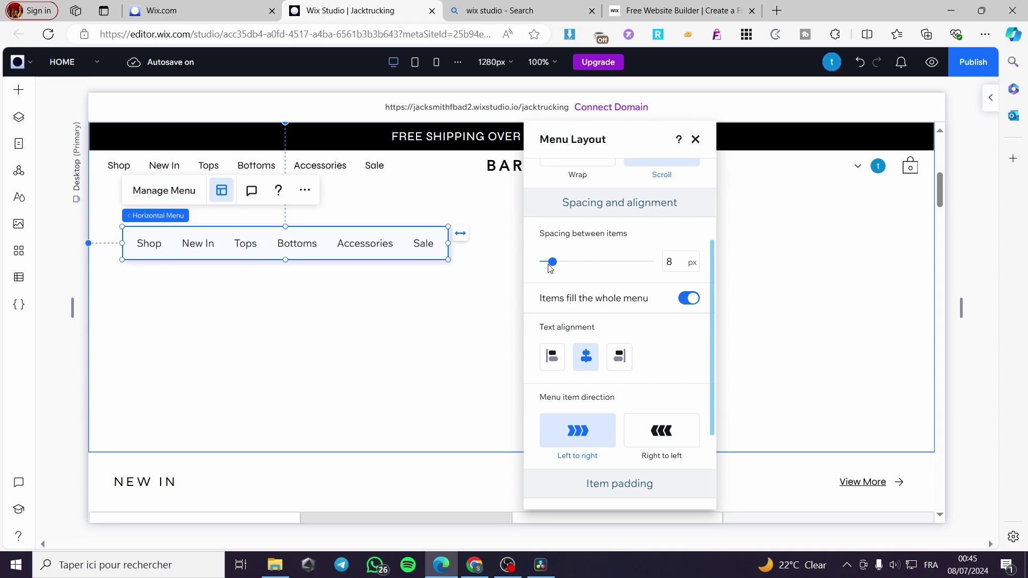
Set the menu's overflow items to Wrap, with 0 px horizontal and 12 px vertical spacing between items
scroll(610, 199, up, 1)
click(611, 206)
mouse_move(551, 328)
mouse_down()
mouse_move(621, 331)
mouse_move(540, 329)
mouse_up()
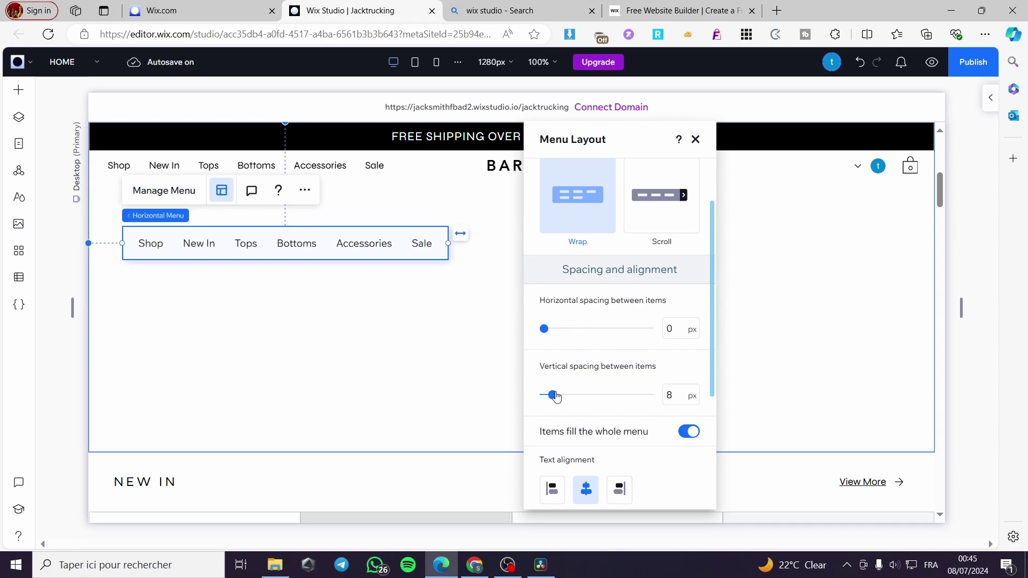
mouse_move(553, 398)
mouse_down()
mouse_move(583, 397)
mouse_move(565, 398)
mouse_up()
Try left and right text alignment for the menu items and return to centre alignment
scroll(594, 391, down, 3)
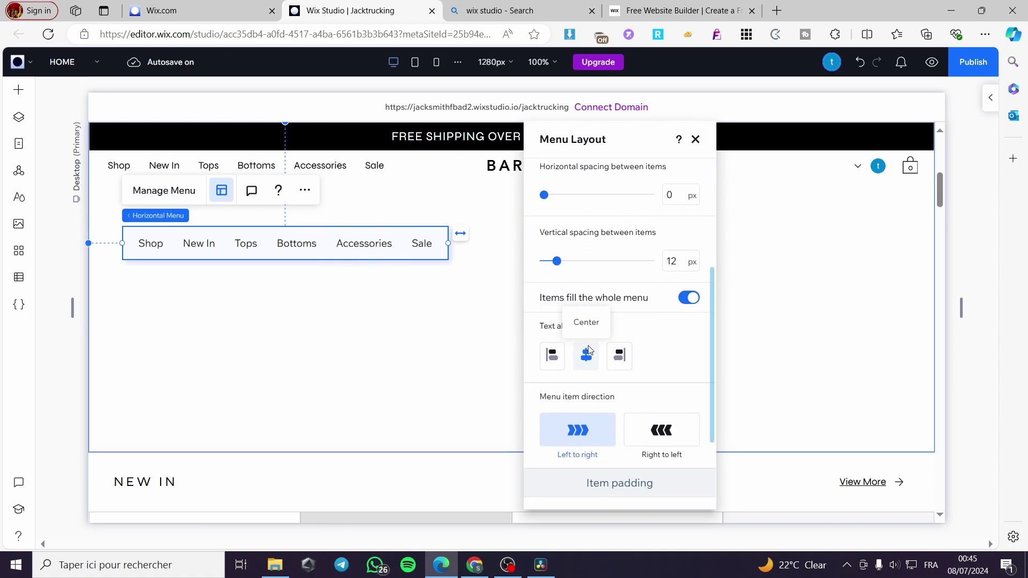
click(589, 351)
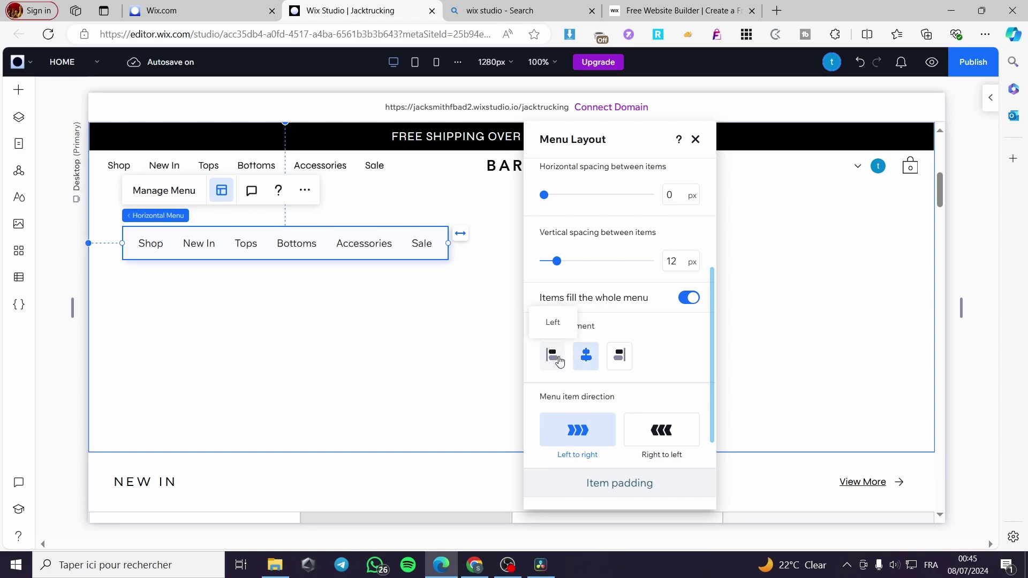
click(560, 362)
click(620, 356)
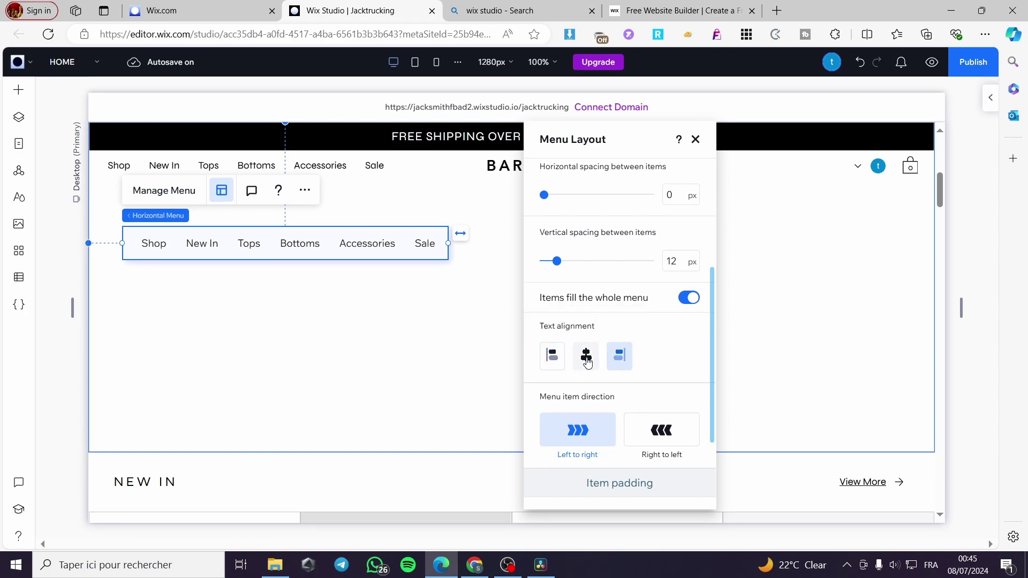
click(586, 356)
View the item padding settings, turn "Items fill the whole menu" off and back on, and close the menu layout settings
scroll(641, 362, down, 1)
scroll(640, 362, down, 1)
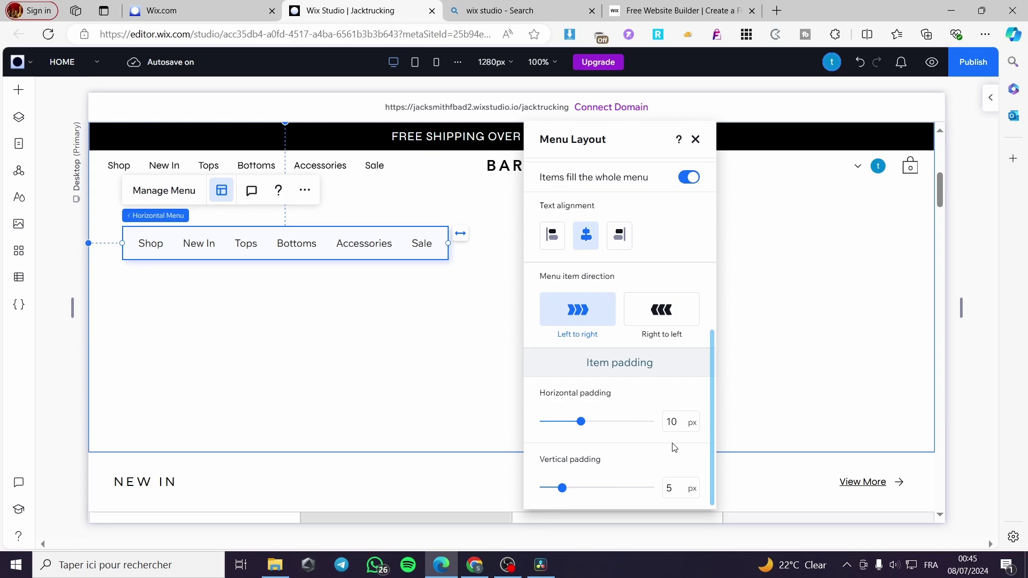
scroll(631, 193, up, 3)
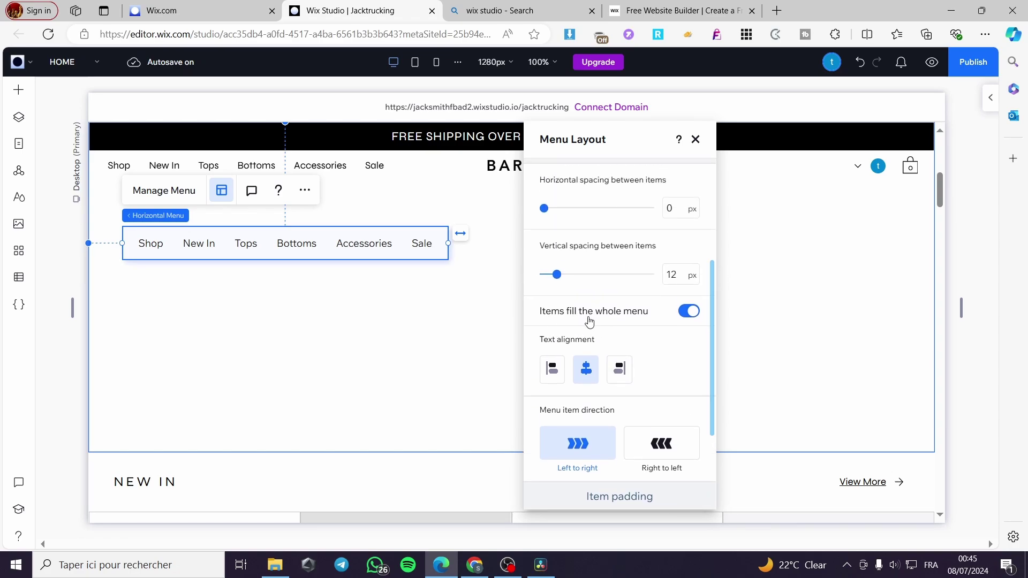
click(690, 315)
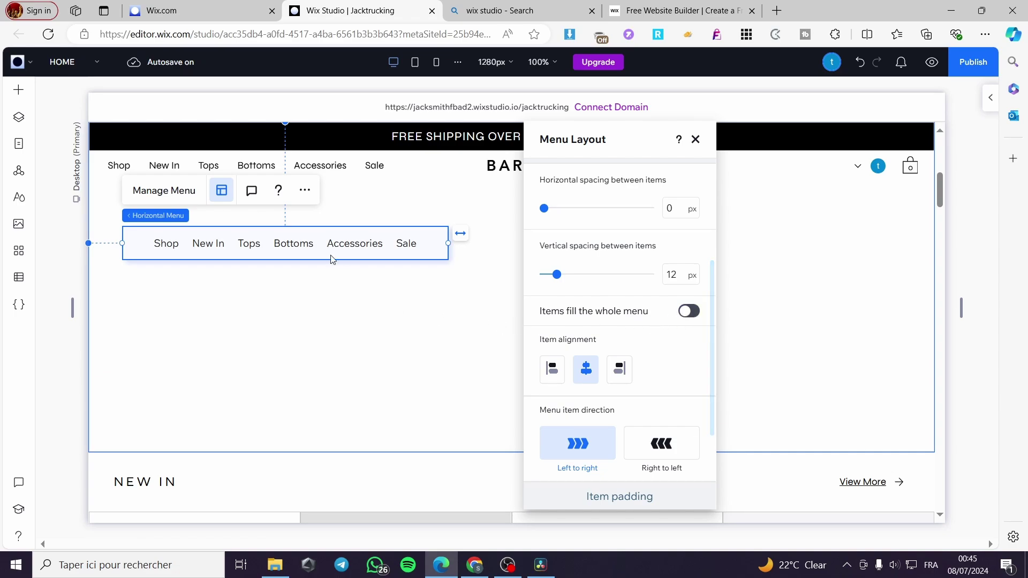
click(689, 313)
click(690, 312)
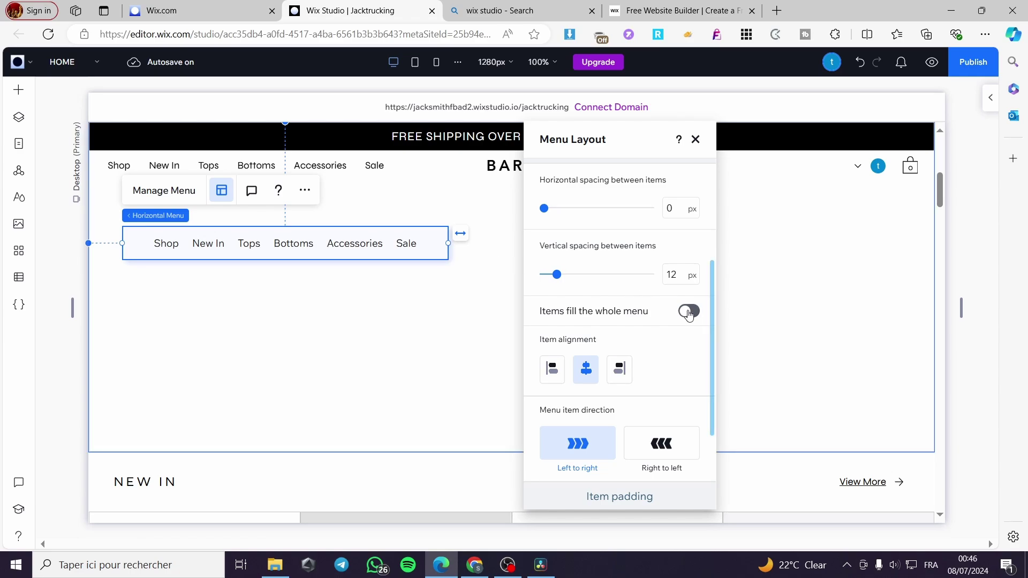
click(689, 311)
click(696, 139)
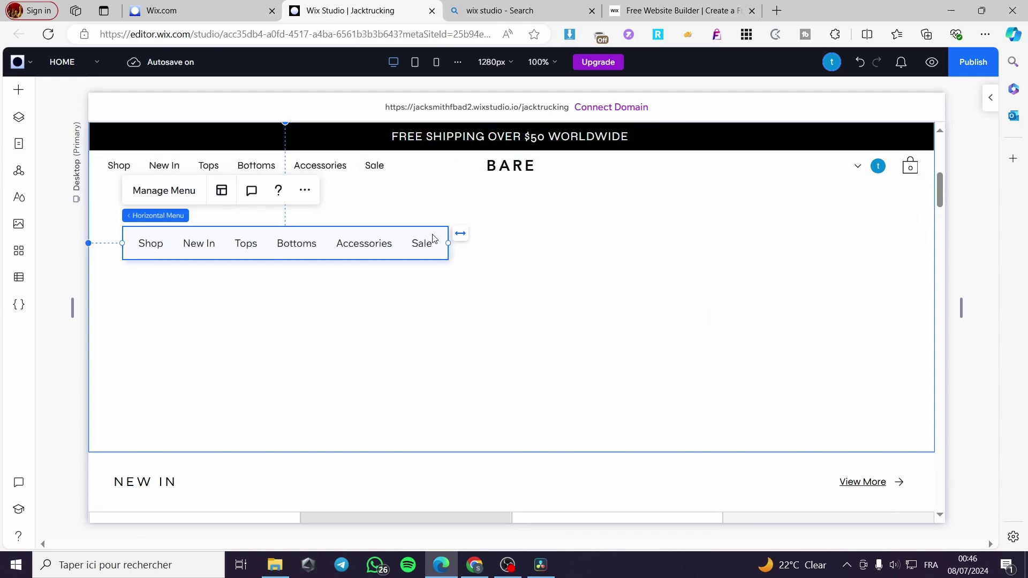
View the additional actions and editor add-ons available for the menu, and dismiss them
click(304, 190)
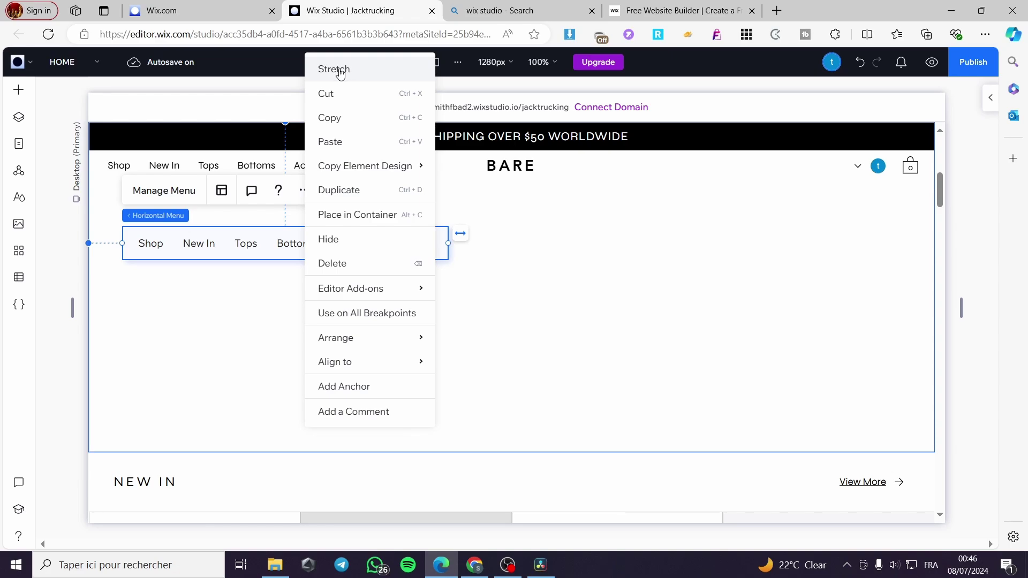
mouse_move(434, 286)
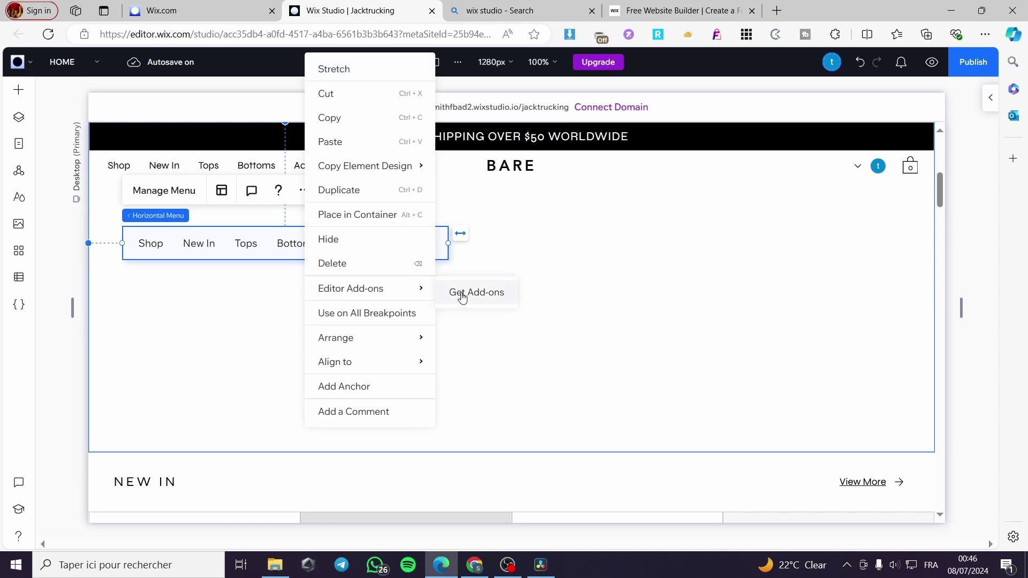
click(159, 303)
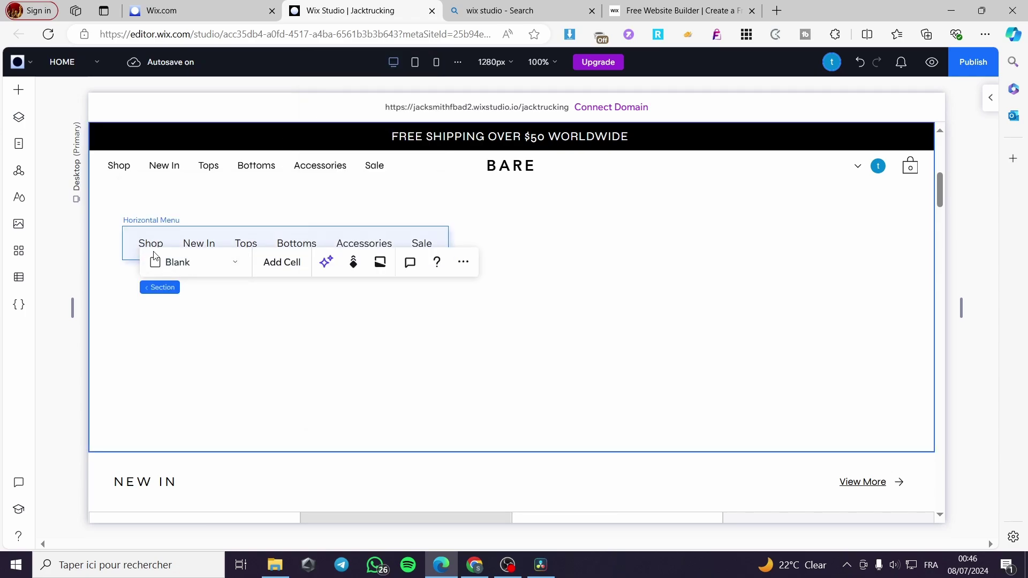
Add the underlined Menu/Order/Rewards/Locations horizontal menu beside the existing one in the blank section and widen it so its items fit one row
click(19, 90)
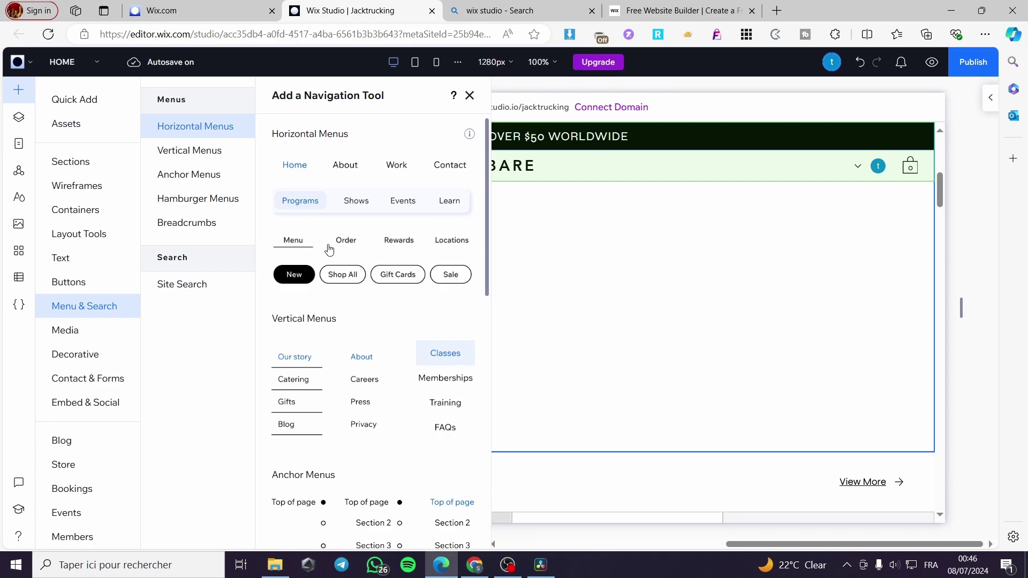
drag(349, 246, 656, 230)
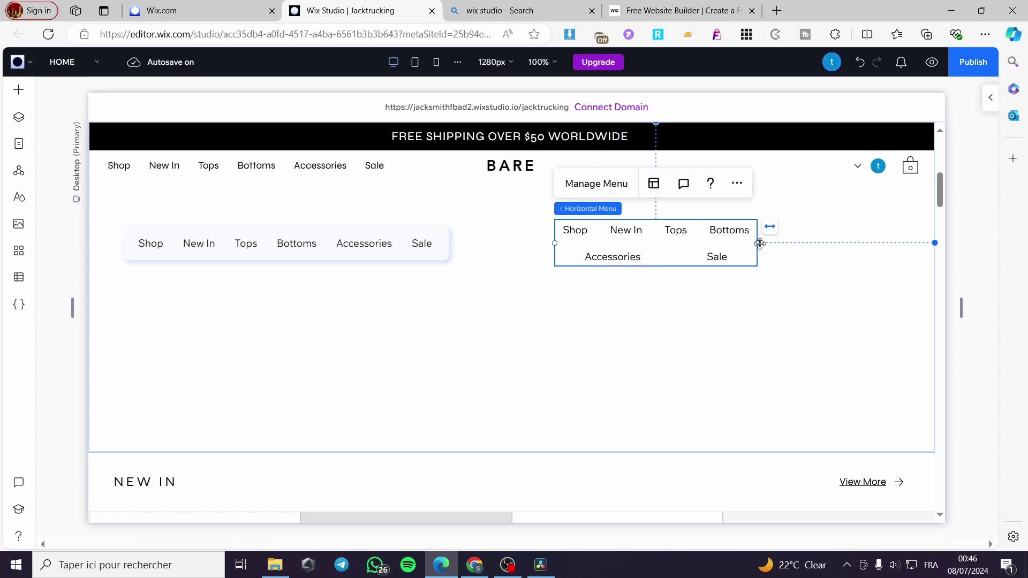
drag(761, 244, 878, 239)
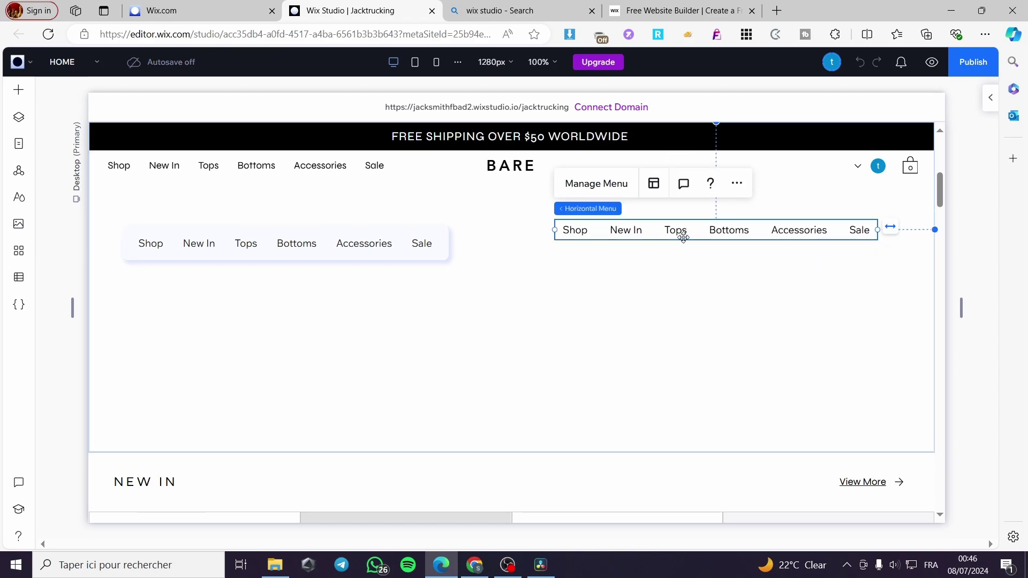
Add the pill-button horizontal menu below the underlined one and widen it so all its items fit on one row
click(19, 89)
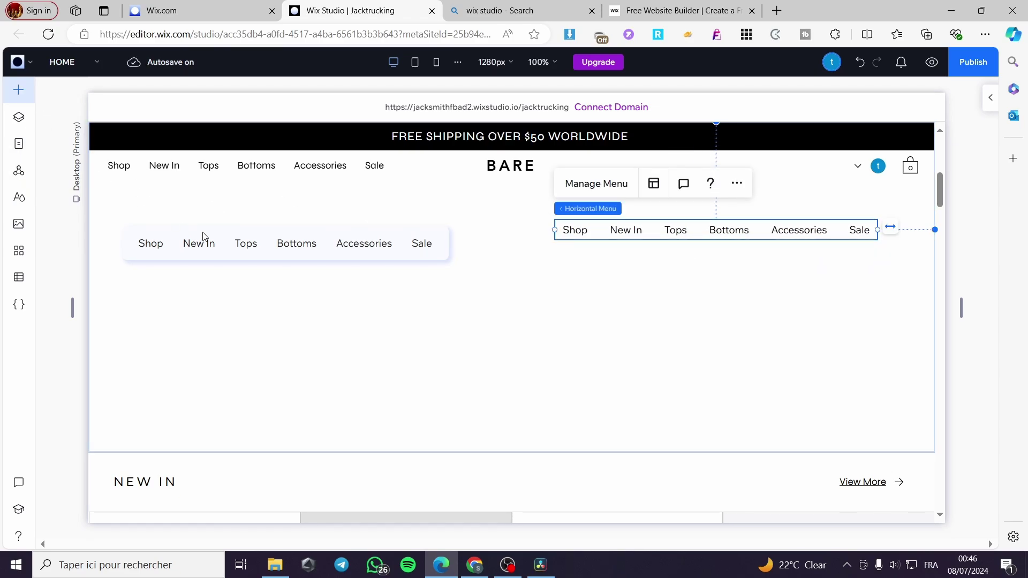
drag(343, 276, 650, 288)
drag(779, 288, 906, 287)
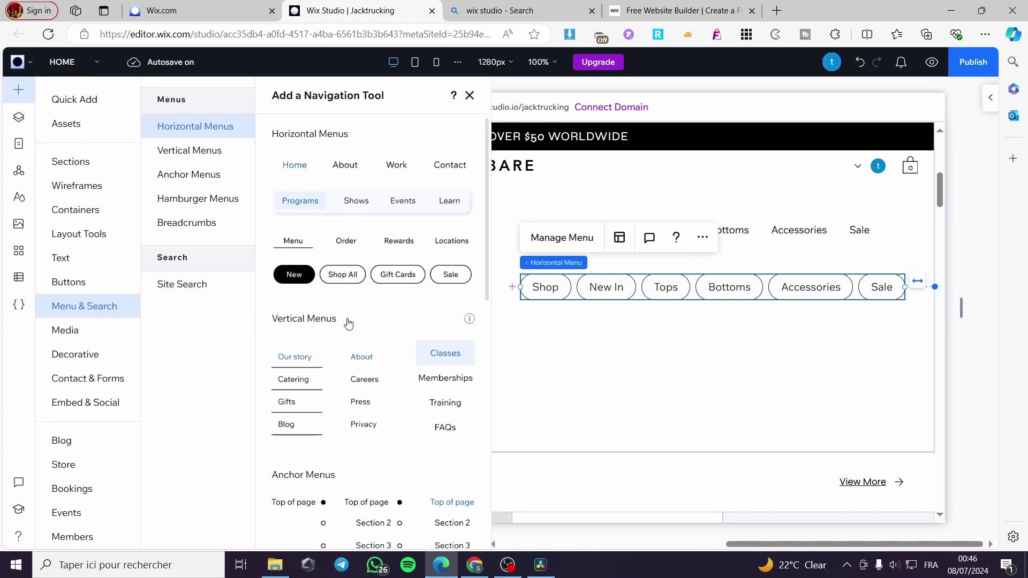
Add the square-framed hamburger menu below the right end of the pill-button menu
scroll(363, 305, down, 3)
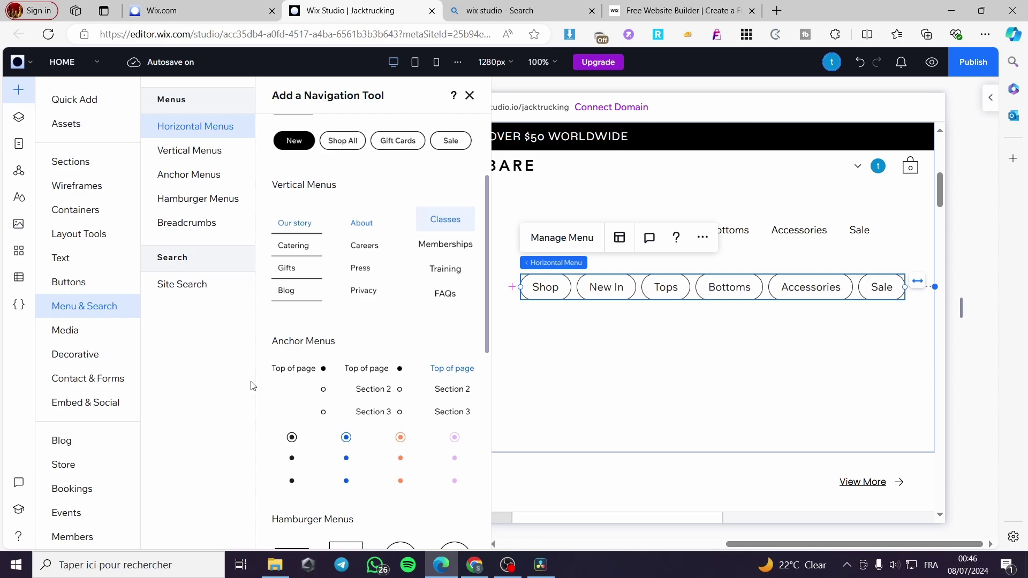
scroll(279, 359, down, 3)
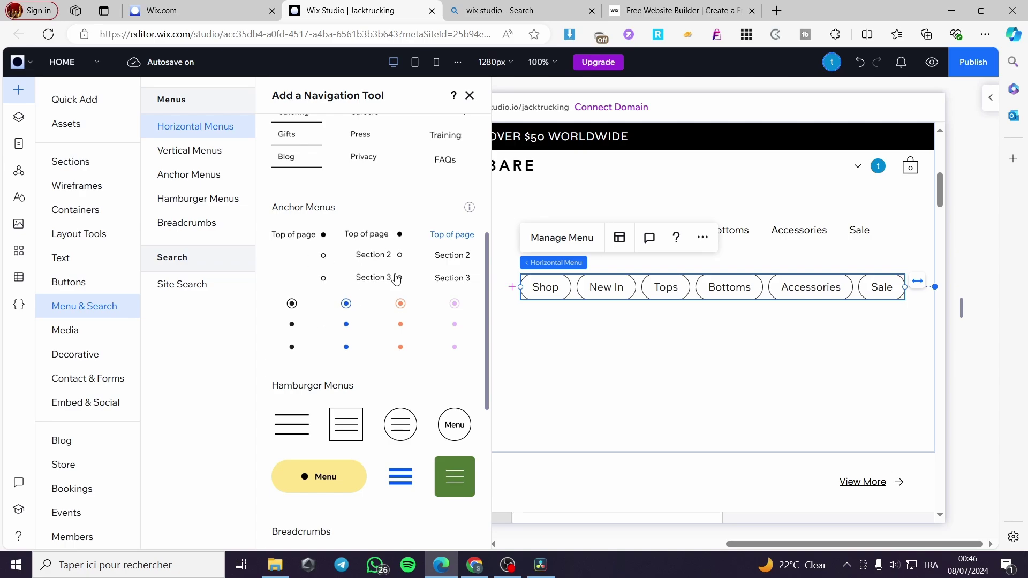
scroll(399, 275, down, 3)
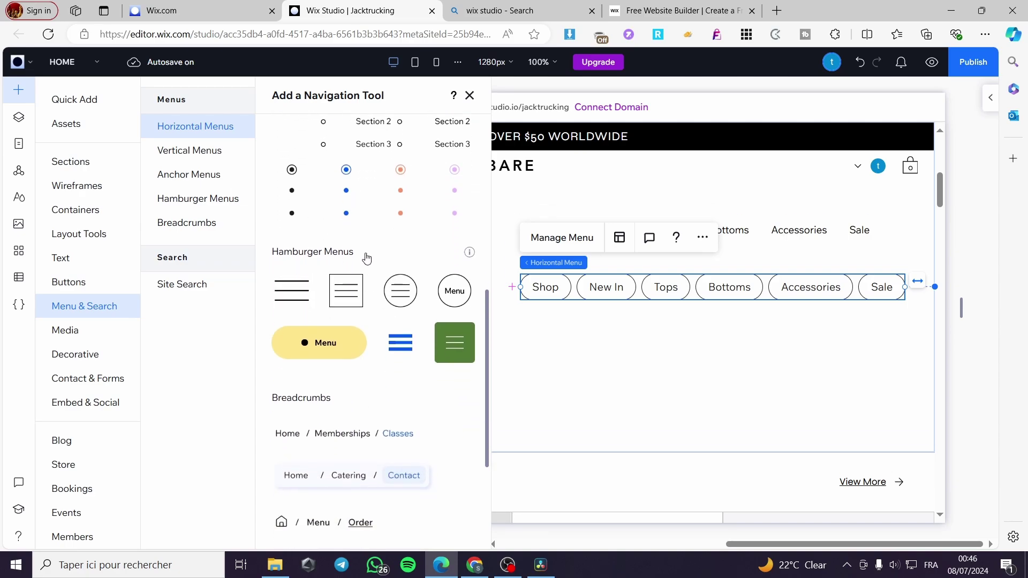
drag(352, 296, 904, 353)
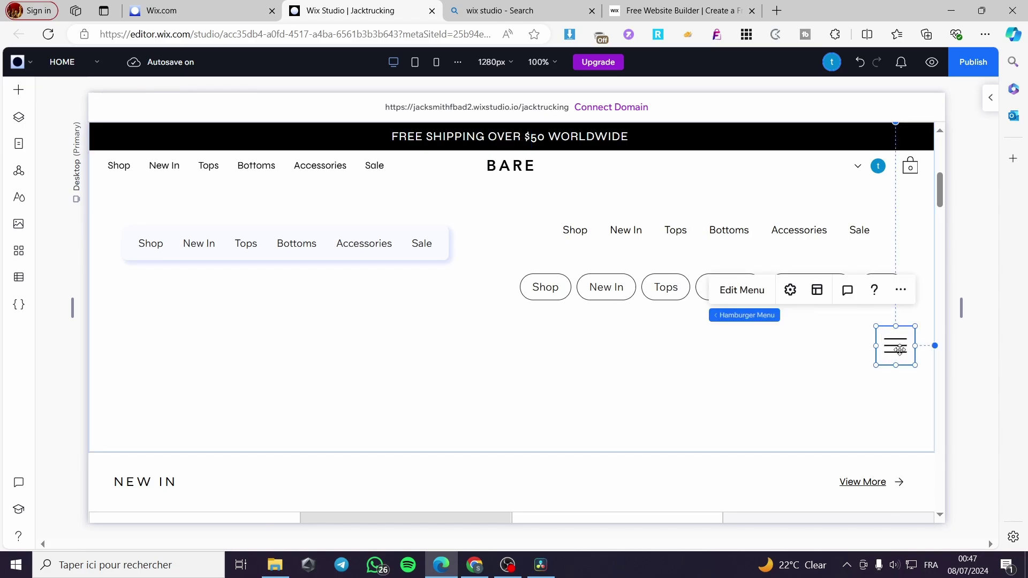
Preview the site, open and close the hamburger menu, and return to editing without publishing
click(933, 63)
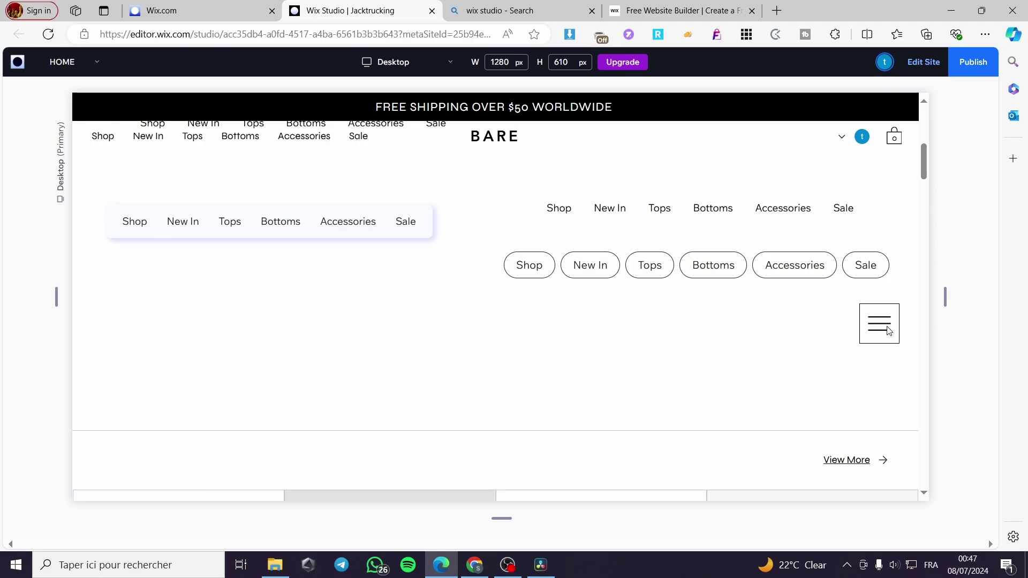
scroll(649, 339, down, 1)
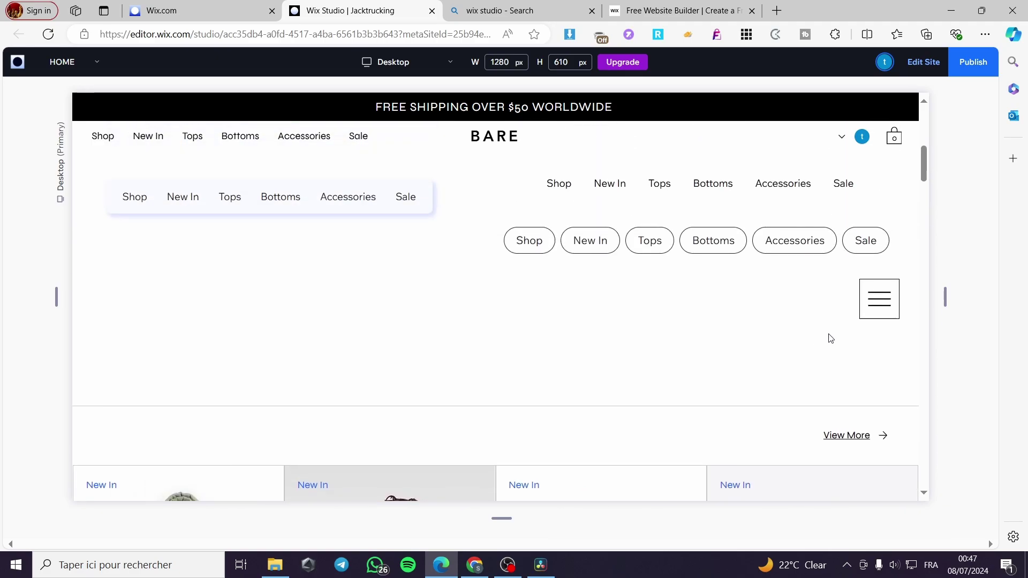
scroll(857, 327, up, 1)
click(880, 323)
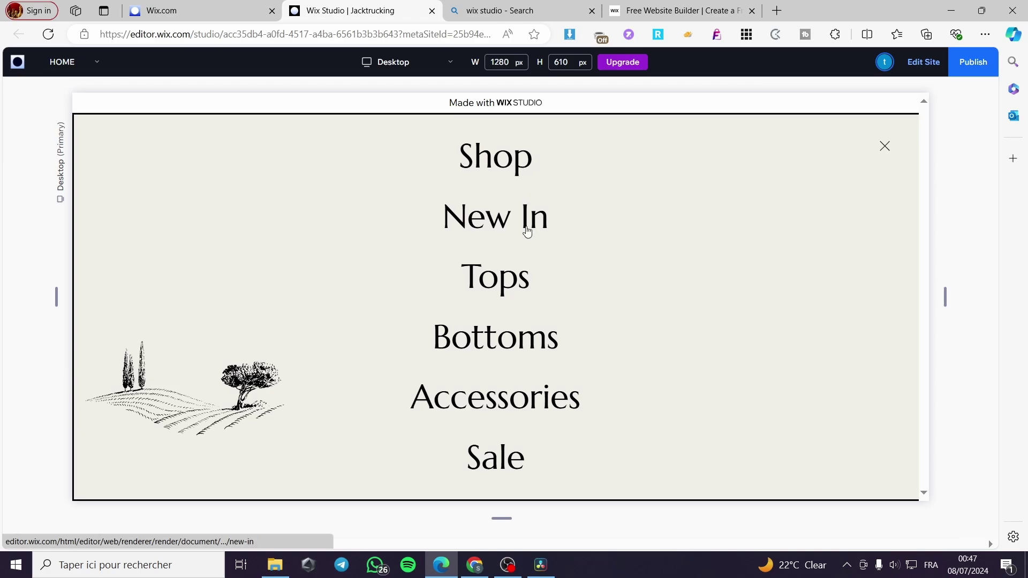
click(885, 146)
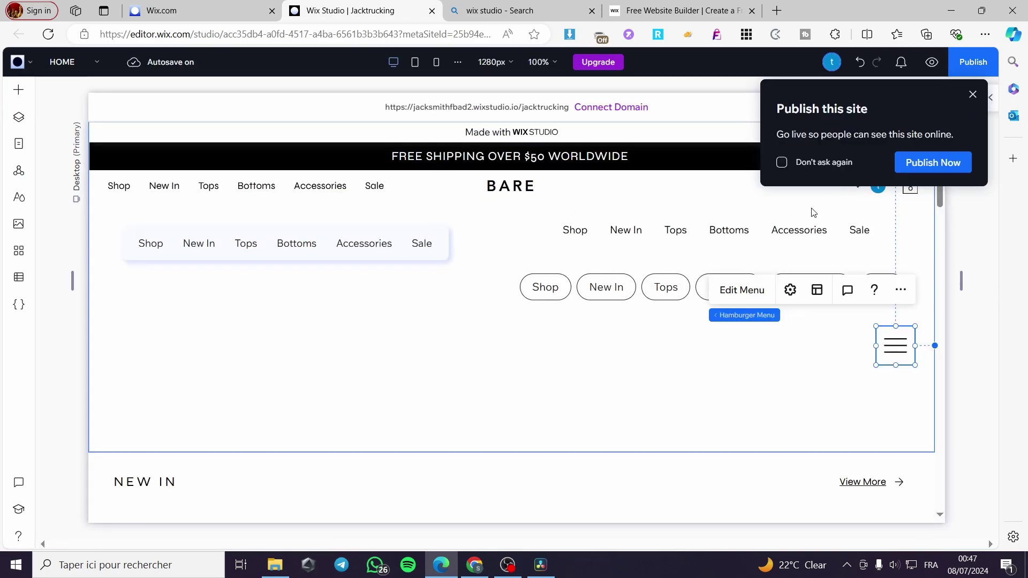
click(974, 95)
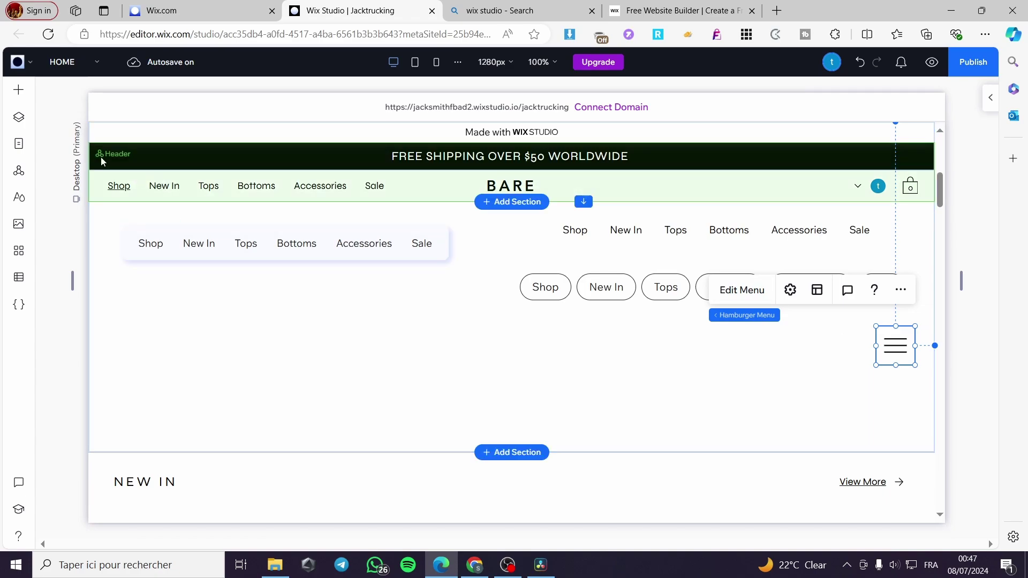
Add the shaded Home / Catering / Contact breadcrumbs to the section, below the shaded horizontal menu
click(18, 90)
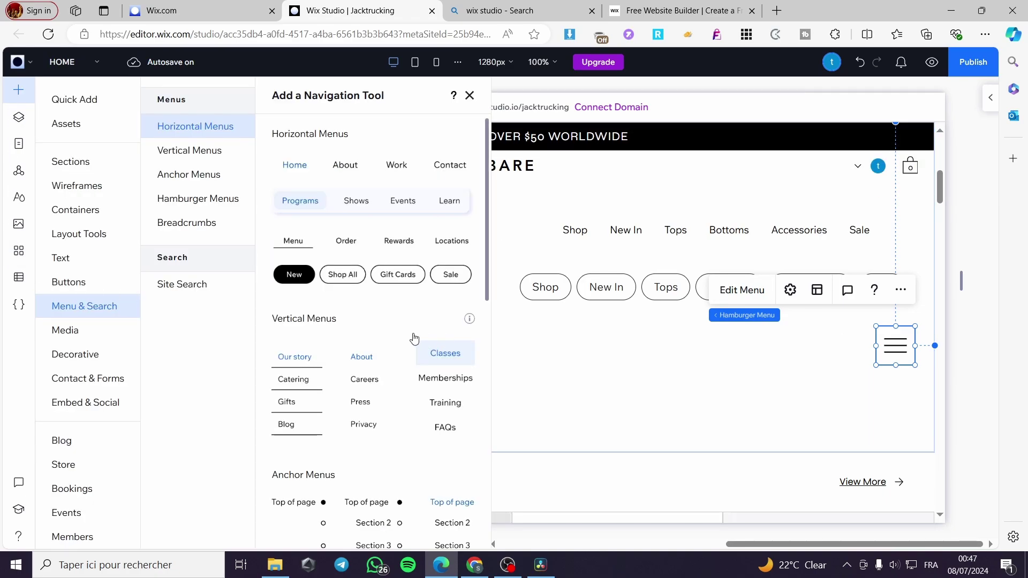
scroll(407, 343, down, 7)
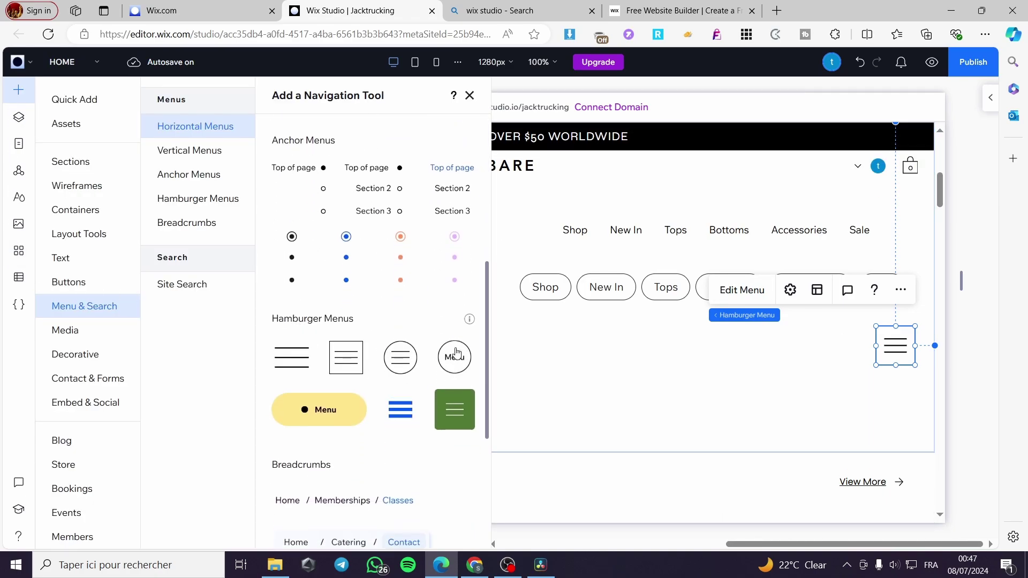
scroll(321, 354, down, 2)
scroll(322, 348, down, 3)
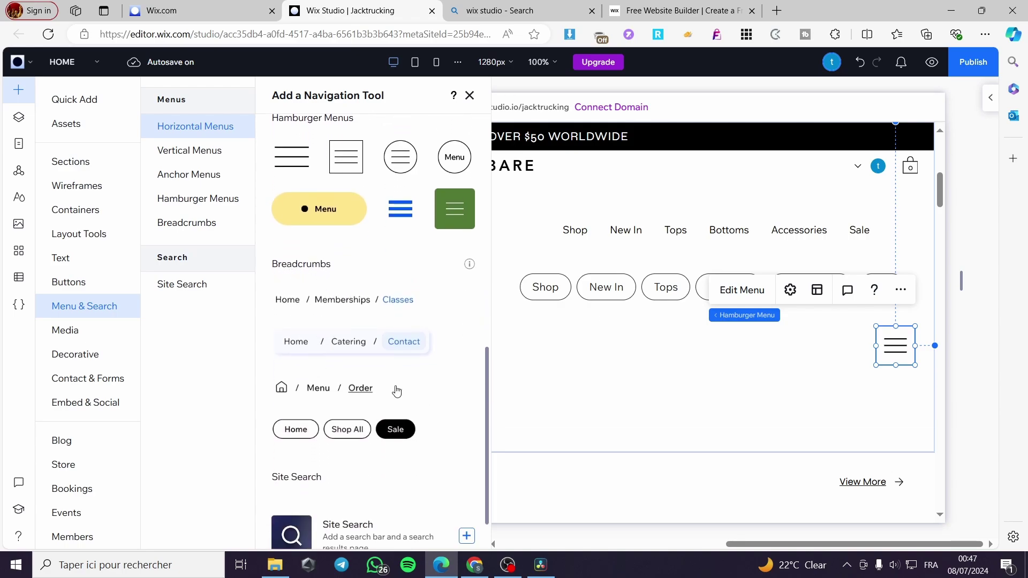
scroll(329, 345, down, 1)
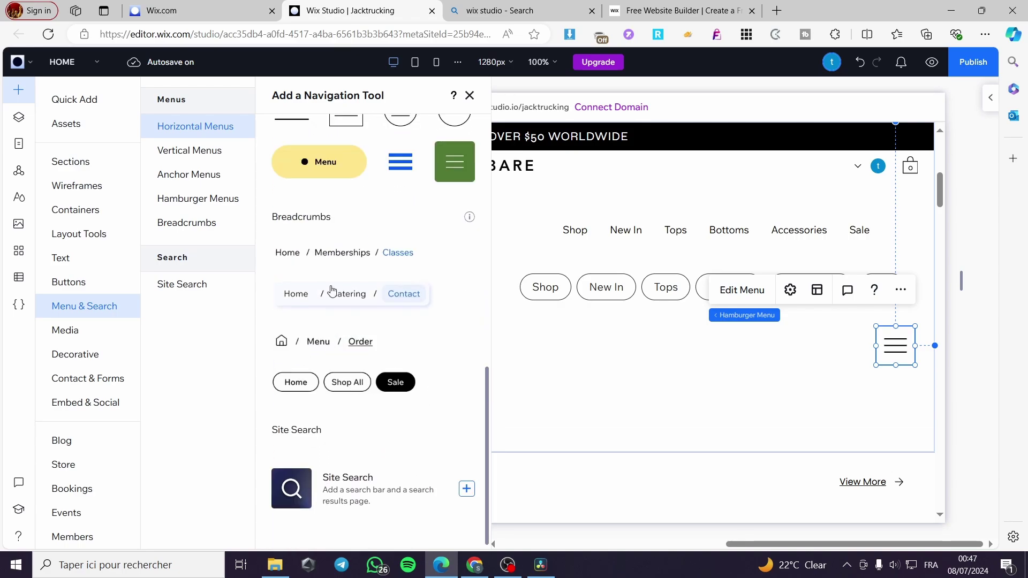
drag(333, 293, 262, 343)
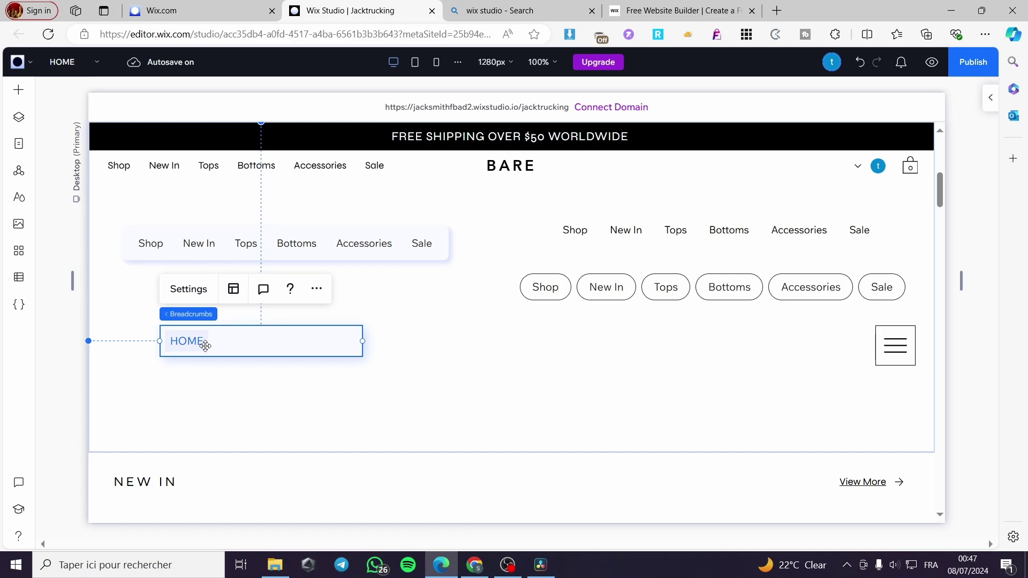
Preview the page with the breadcrumbs and examine the breadcrumbs' layout settings for overflow, separators, item spacing and alignment
click(932, 63)
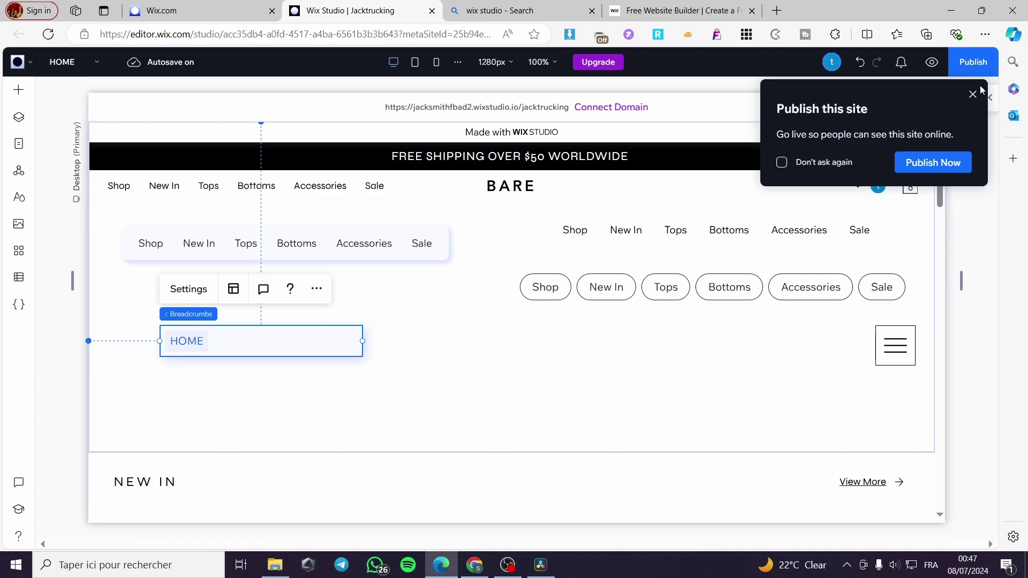
click(974, 94)
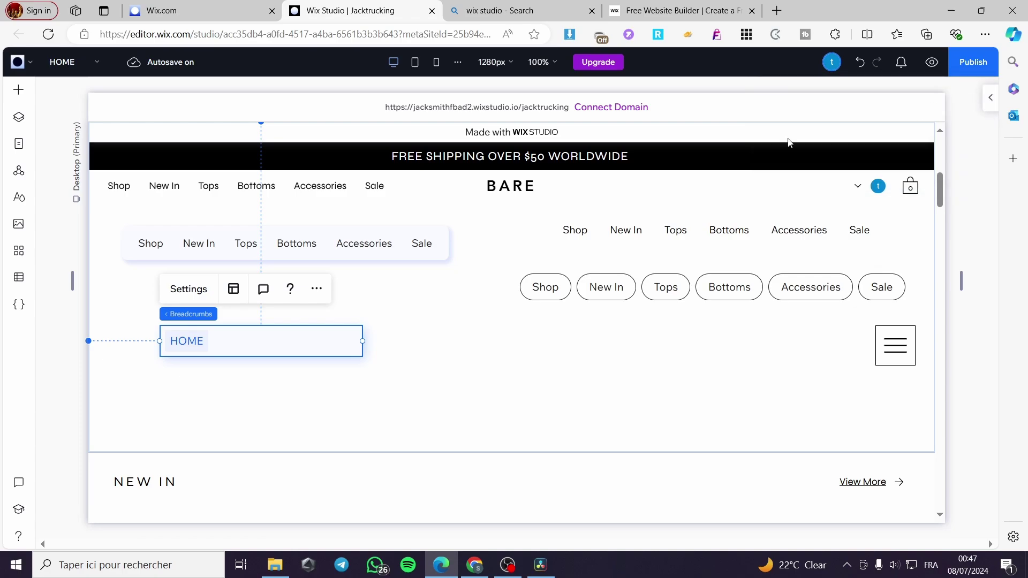
click(233, 297)
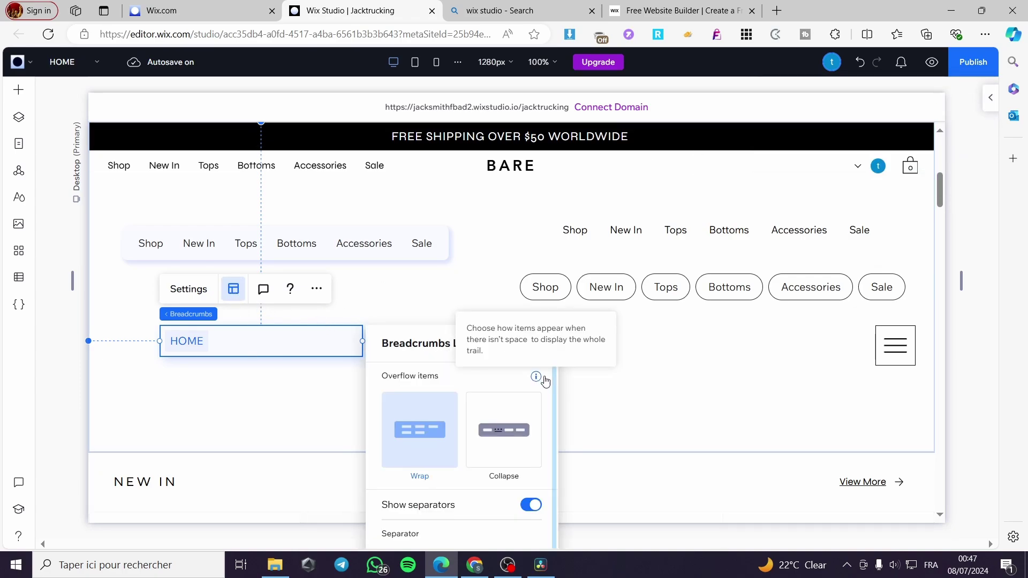
scroll(560, 369, down, 3)
scroll(491, 394, down, 2)
scroll(491, 394, down, 3)
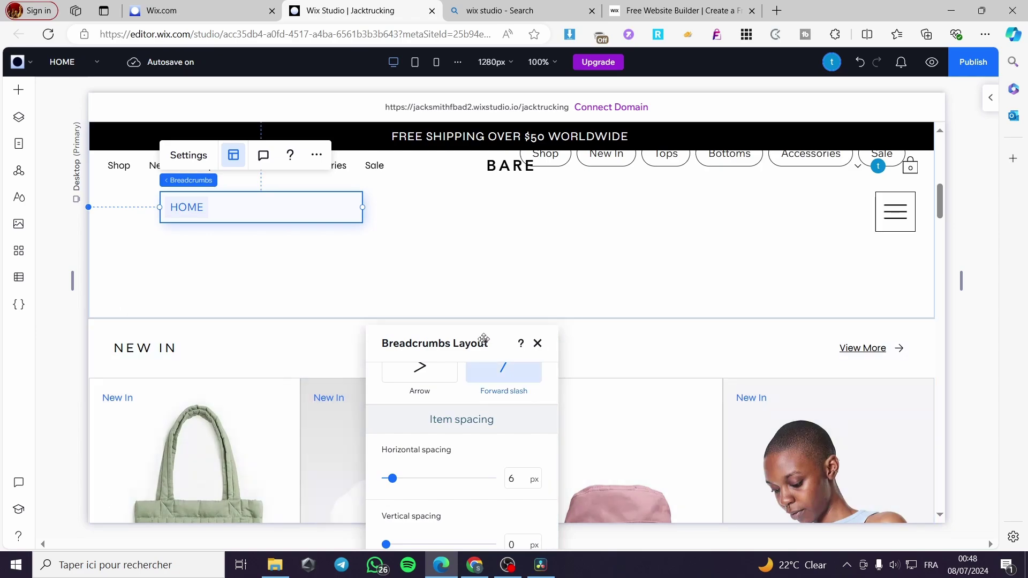
drag(459, 339, 561, 175)
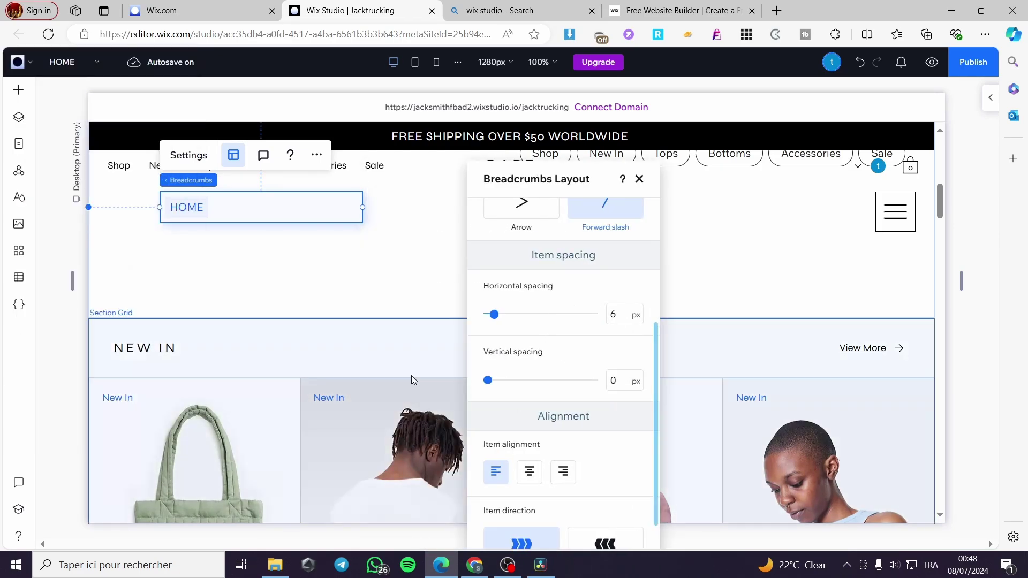
scroll(413, 380, up, 3)
click(418, 303)
scroll(485, 322, up, 6)
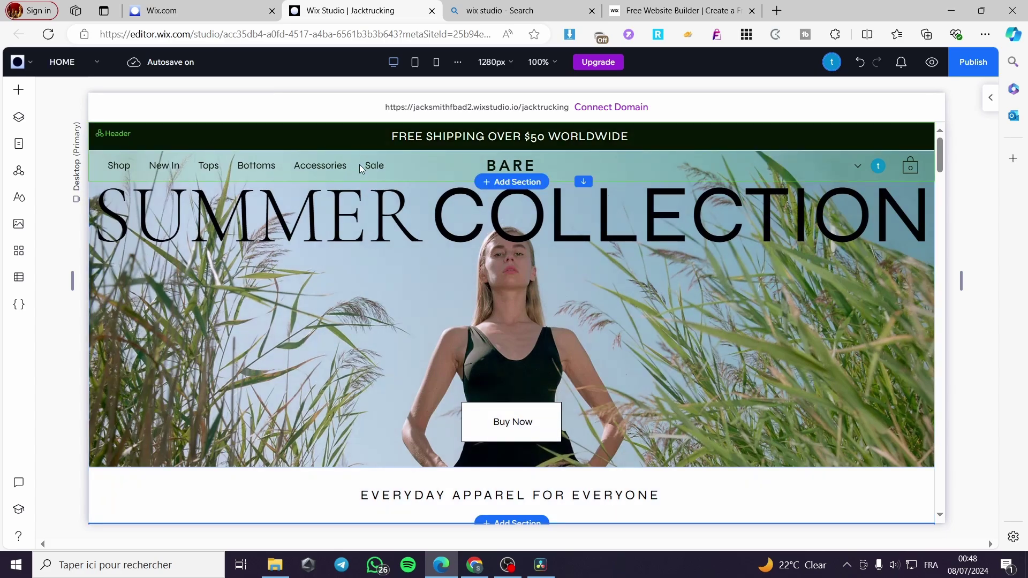
Move the header's horizontal menu to the right side of the header, next to the account and cart icons
click(358, 165)
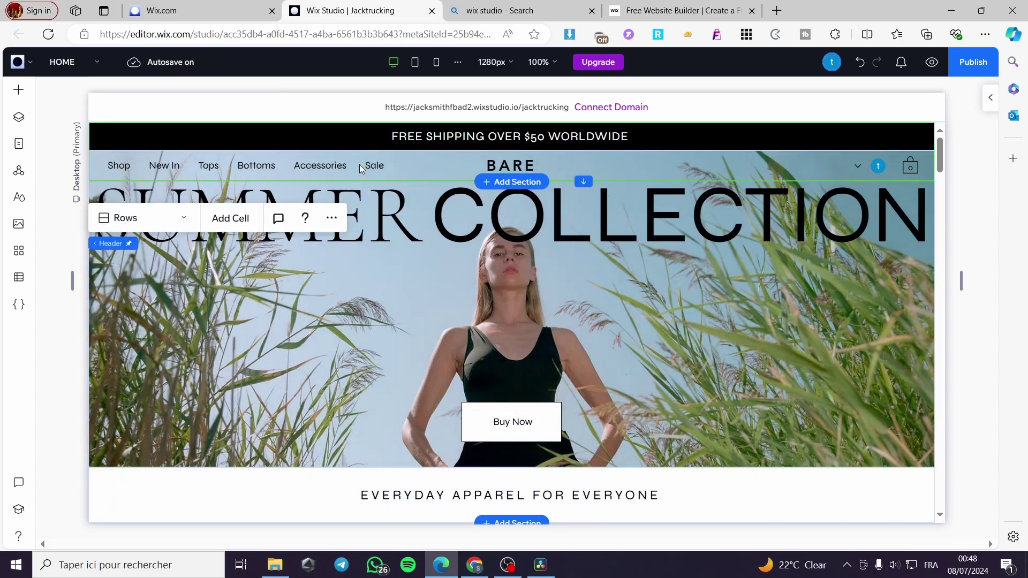
click(422, 158)
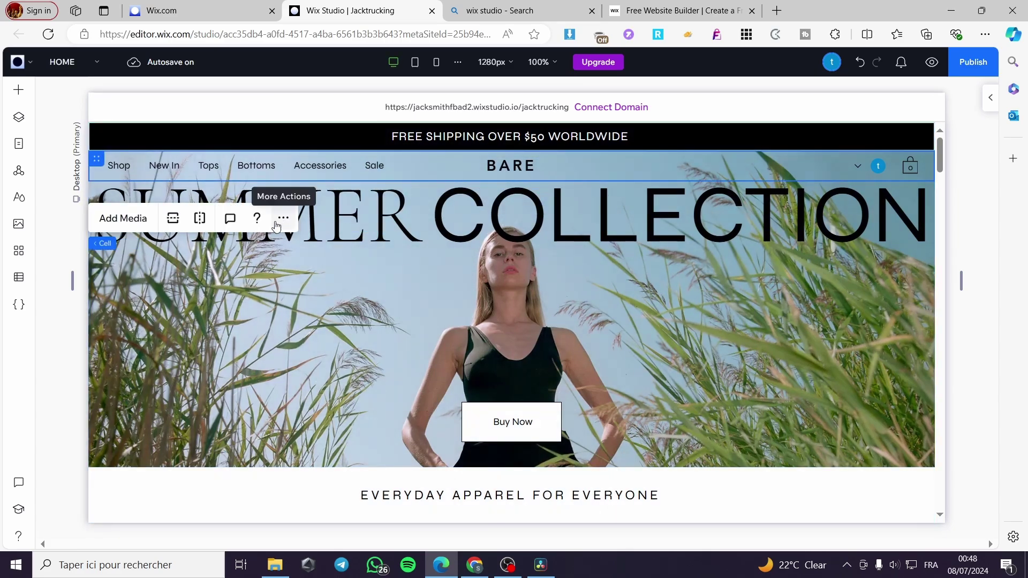
click(357, 165)
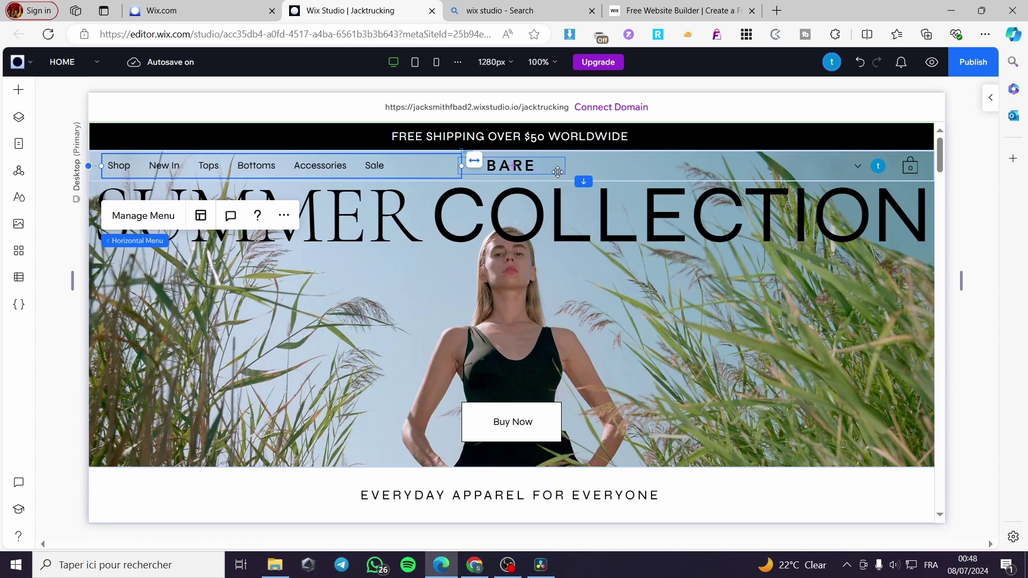
click(602, 163)
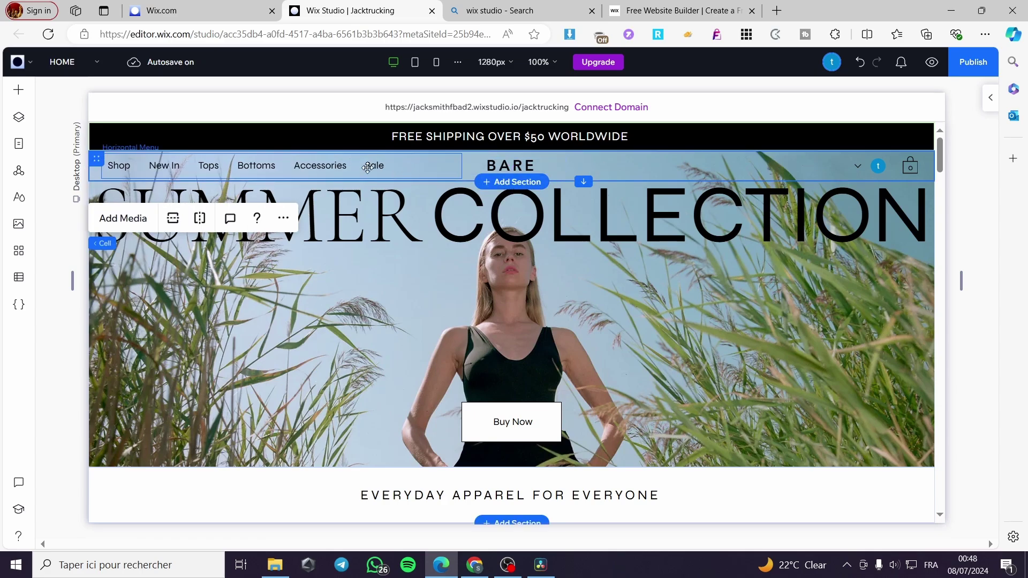
drag(273, 167, 730, 166)
Move the BARE logo to the left end of the header and shift the horizontal menu to the header's centre
click(514, 165)
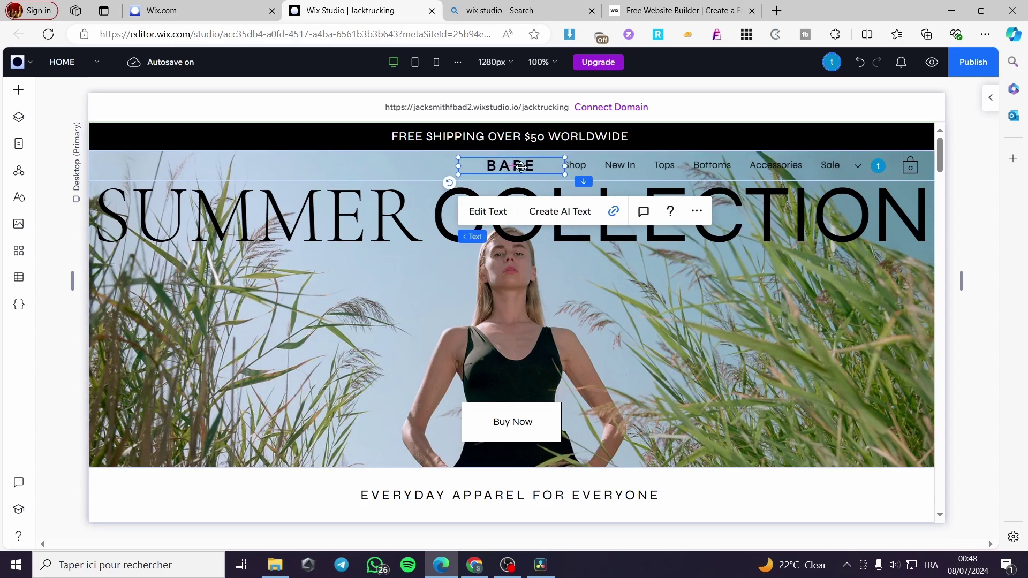
drag(521, 167, 149, 165)
click(681, 168)
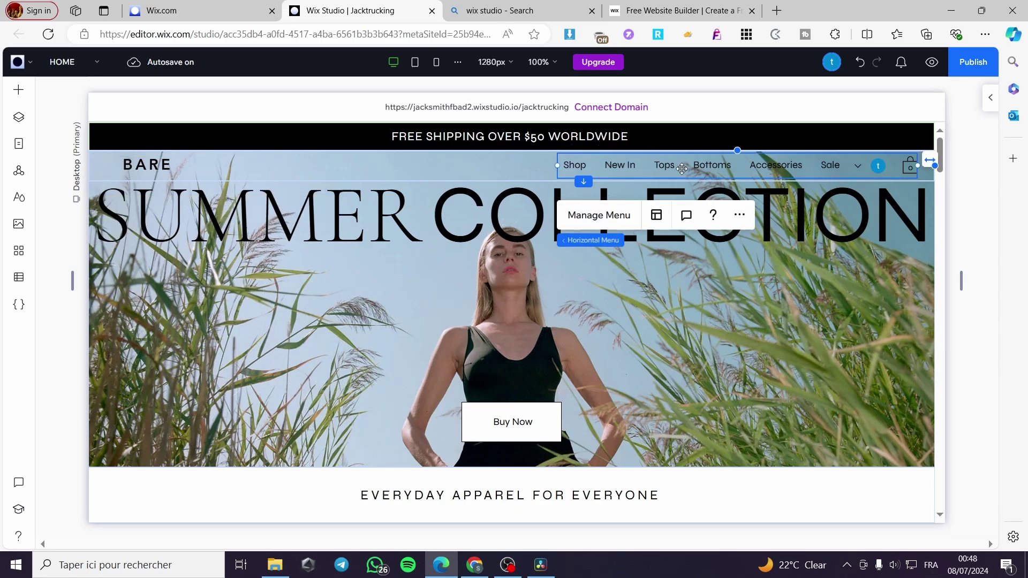
drag(739, 166, 554, 165)
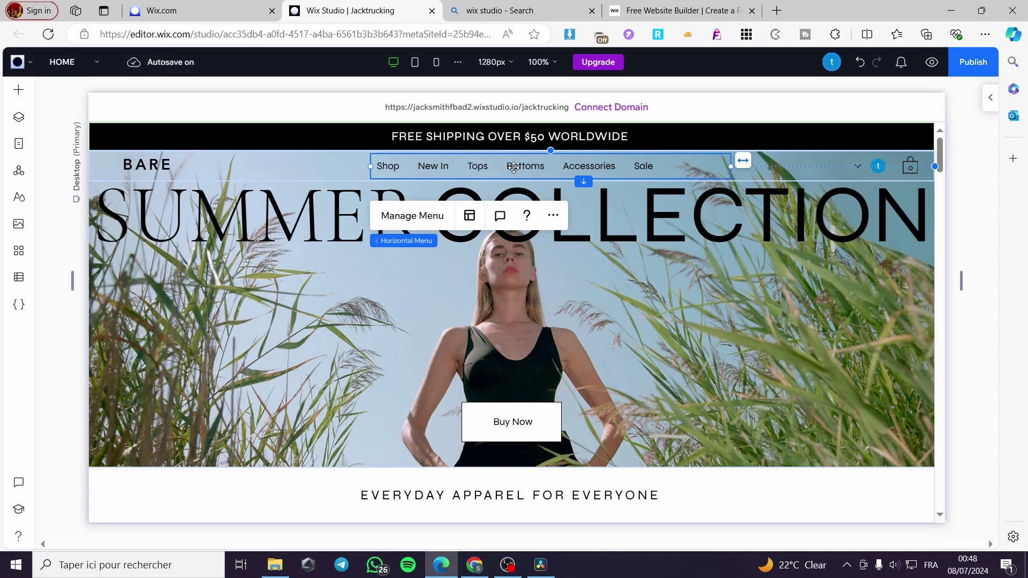
Remove the horizontal menu from the header and try to move the shaded menu from the section into its place
click(531, 267)
scroll(532, 269, down, 5)
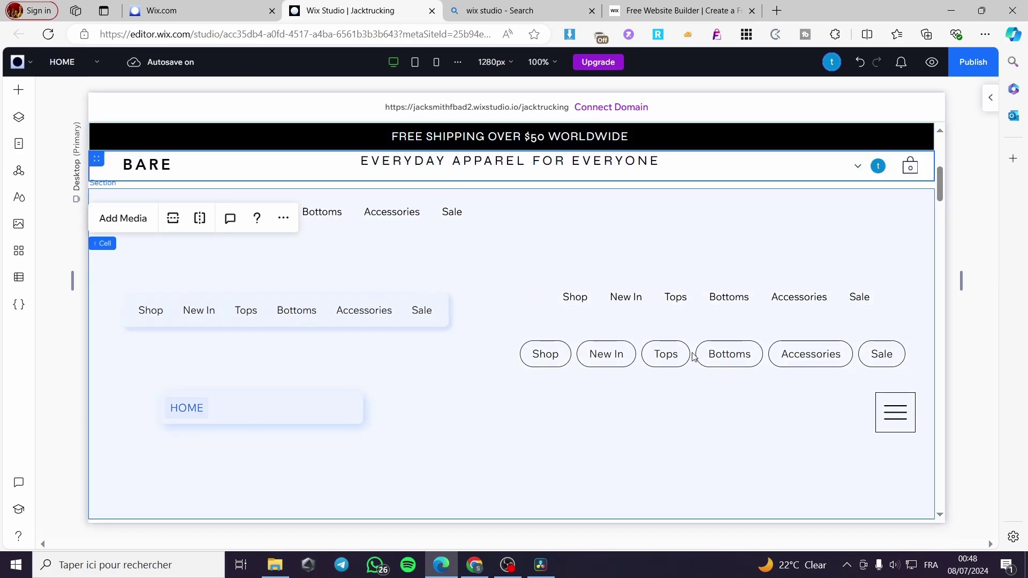
click(308, 313)
drag(307, 312, 504, 205)
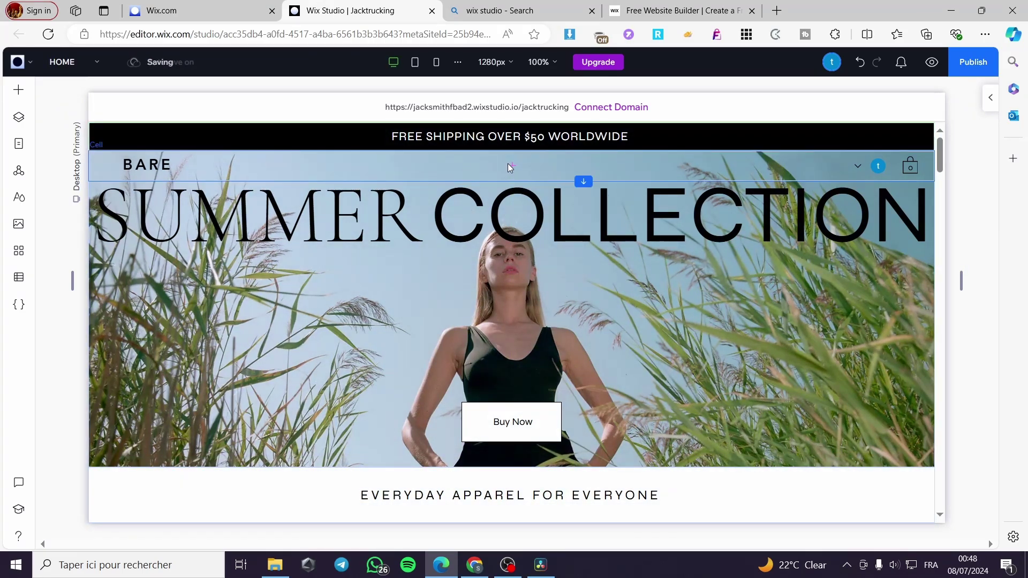
click(508, 163)
scroll(544, 207, down, 5)
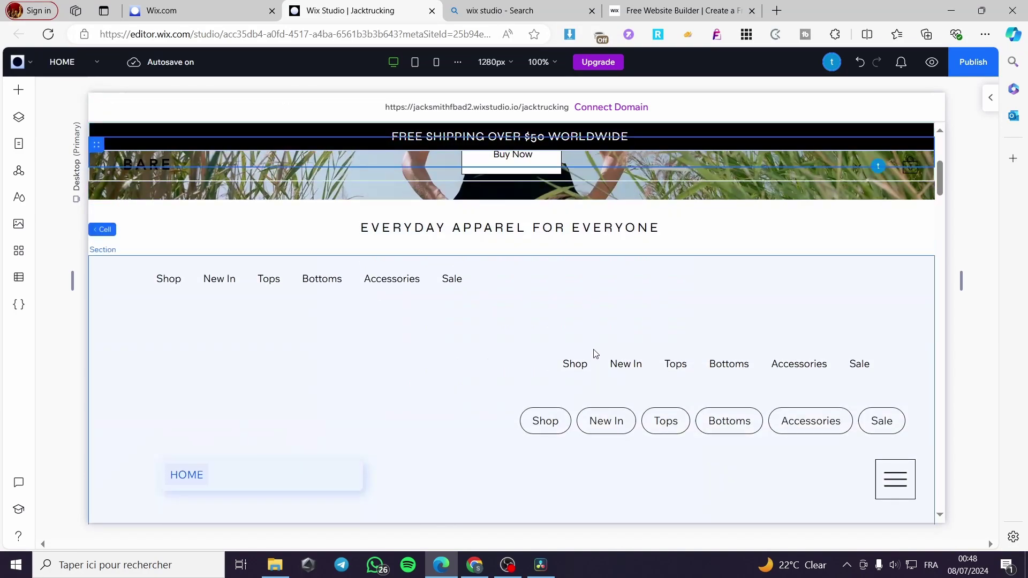
scroll(473, 354, up, 5)
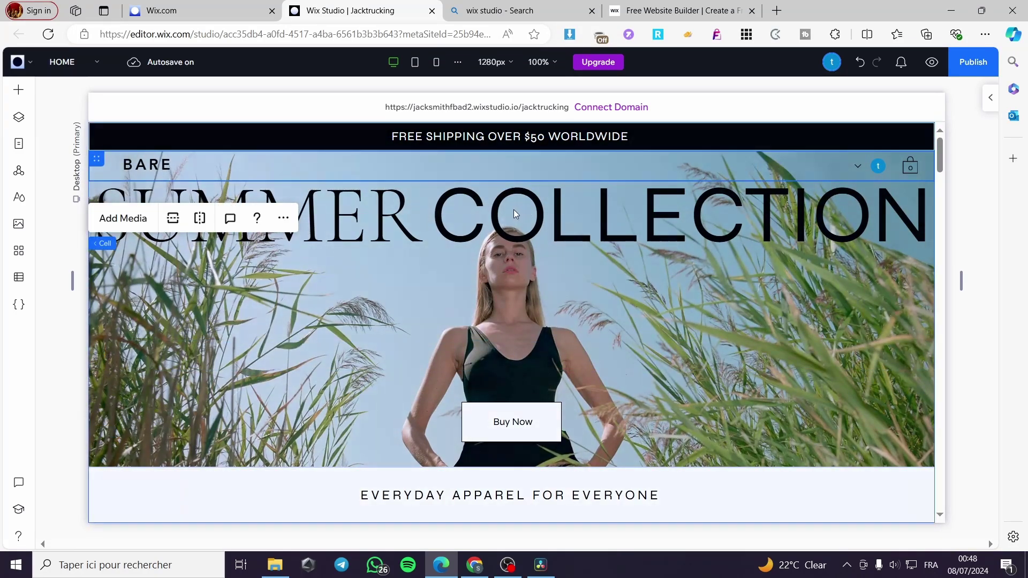
scroll(566, 391, down, 6)
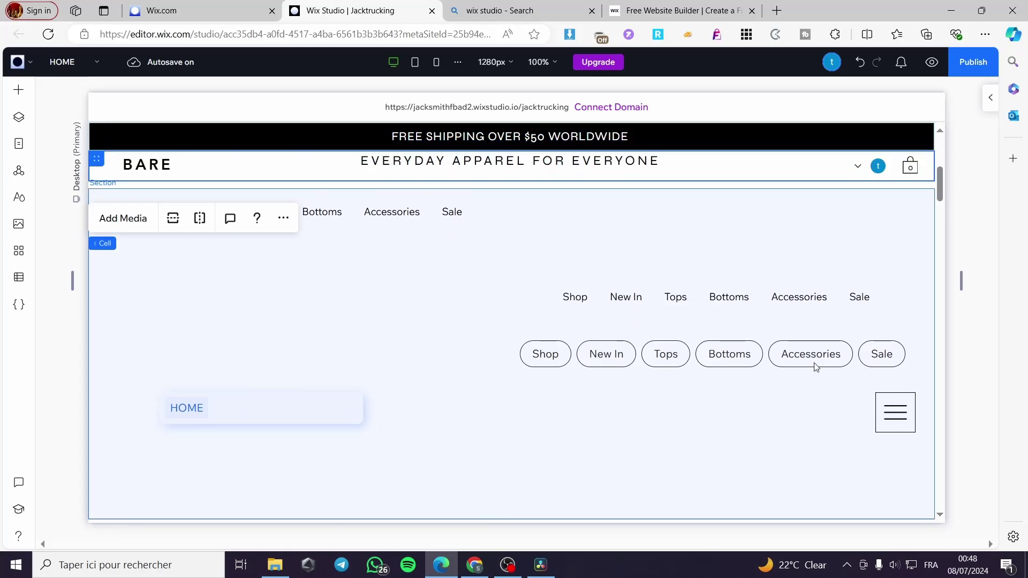